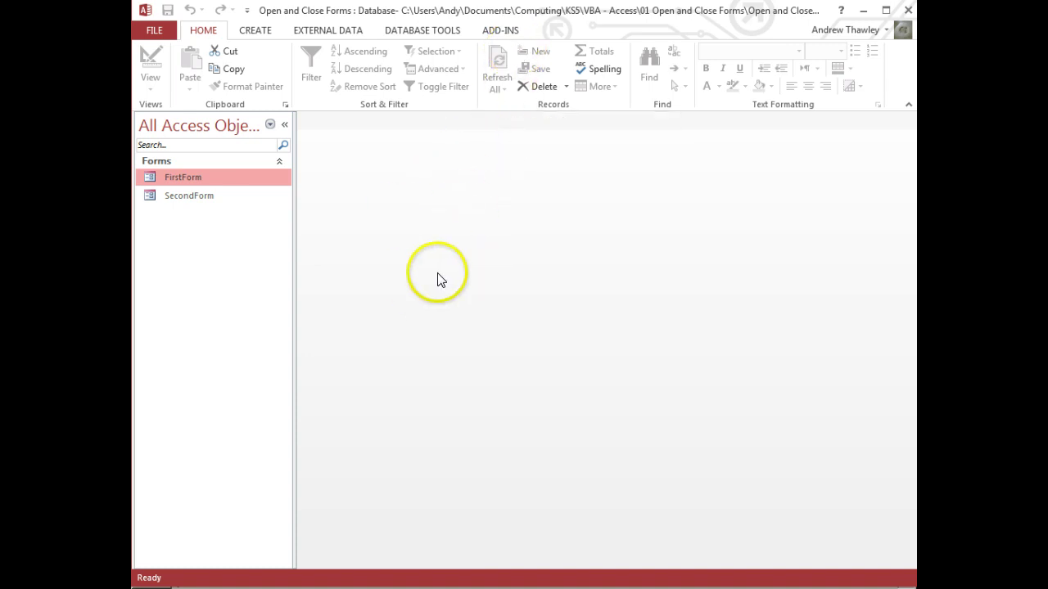
Open FirstForm and SecondForm to view their contents, and close both forms.
double_click(182, 178)
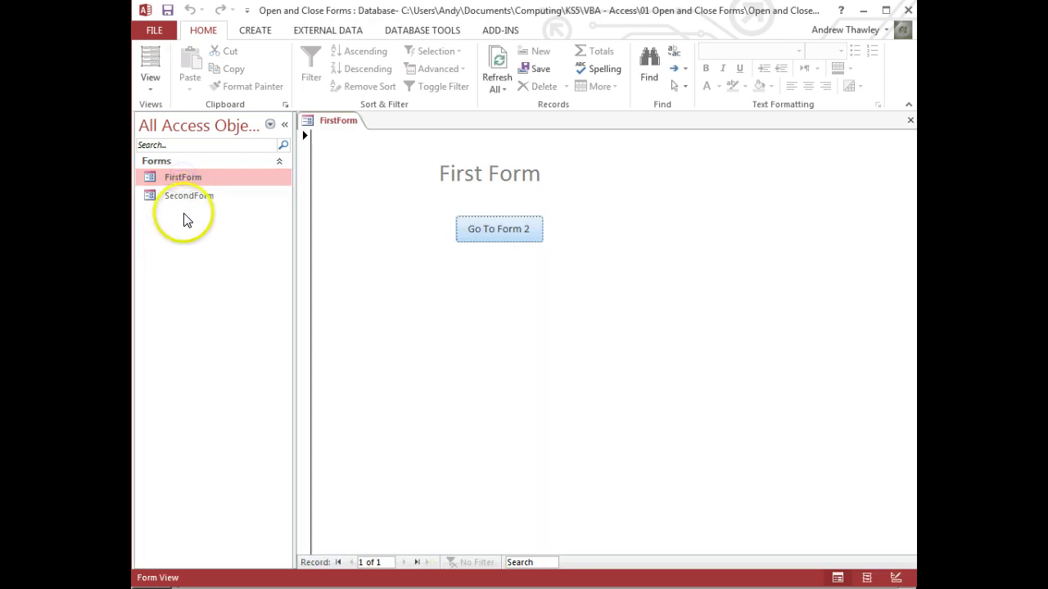
double_click(188, 199)
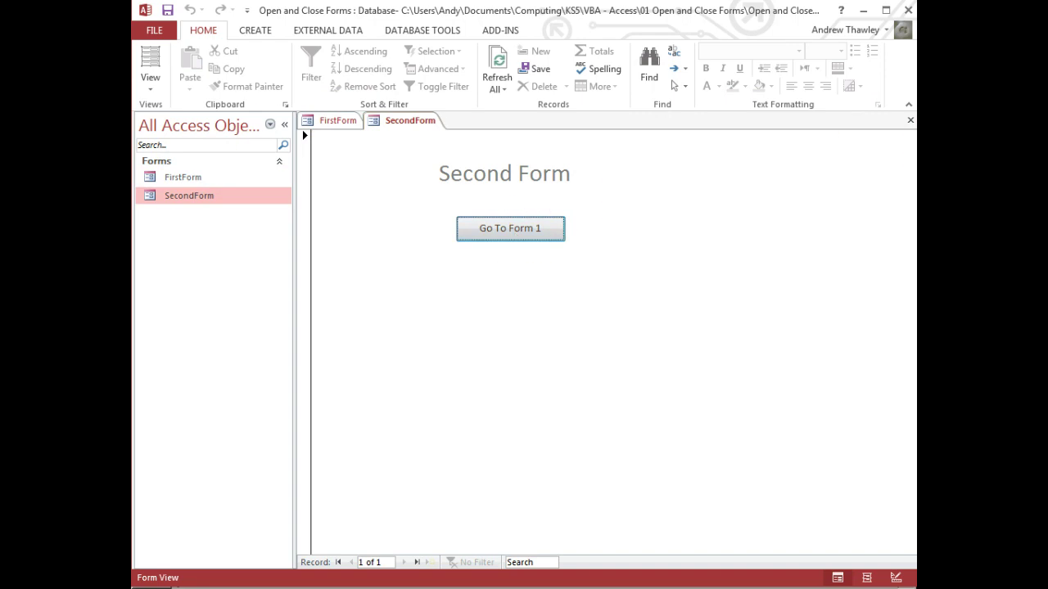
click(911, 120)
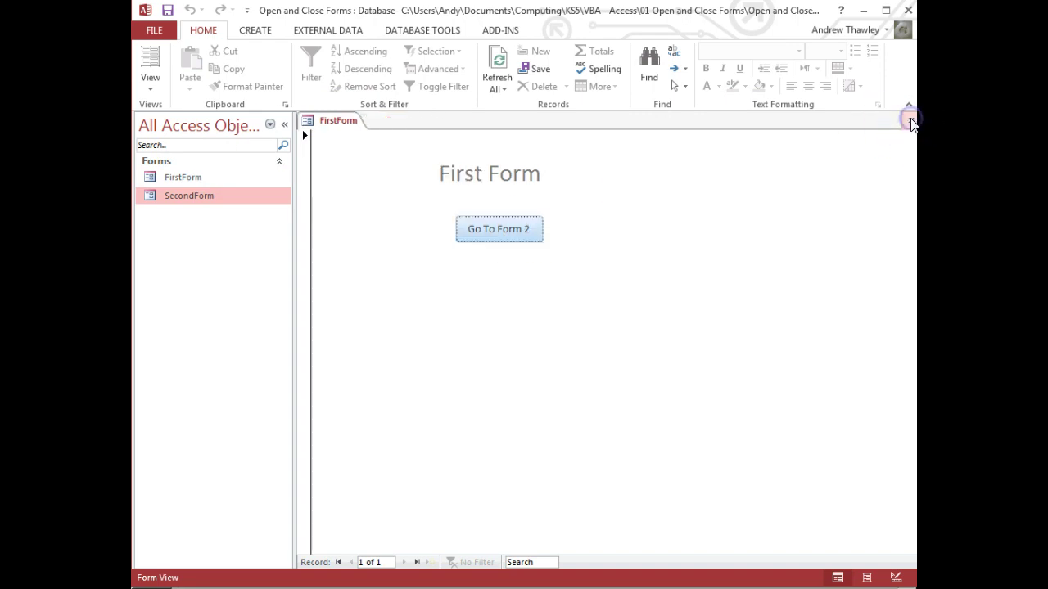
click(910, 121)
Reopen FirstForm and test the navigation buttons by going to the second form and back to the first.
double_click(173, 178)
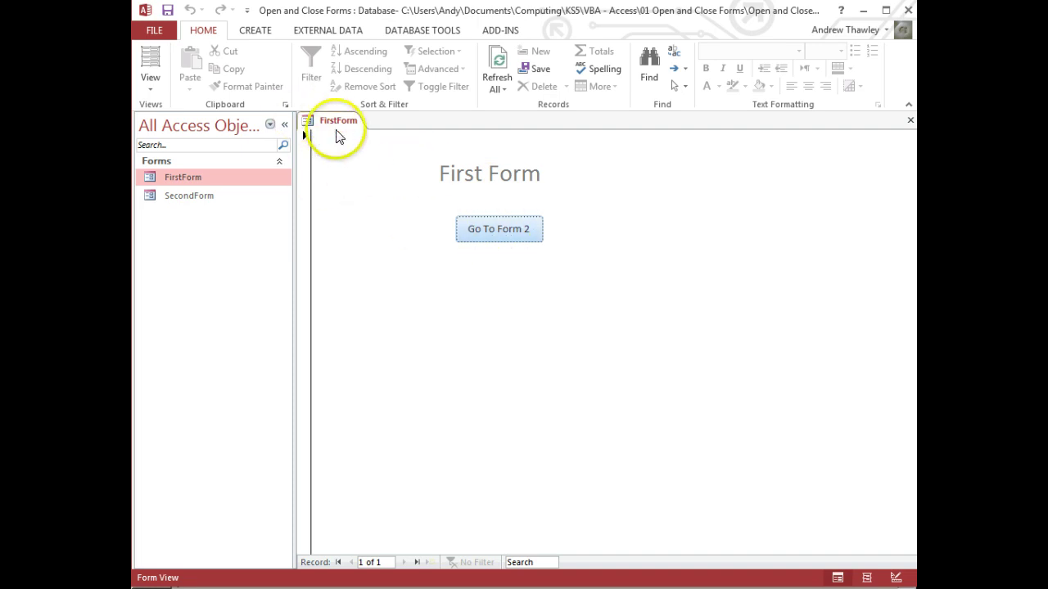
click(500, 239)
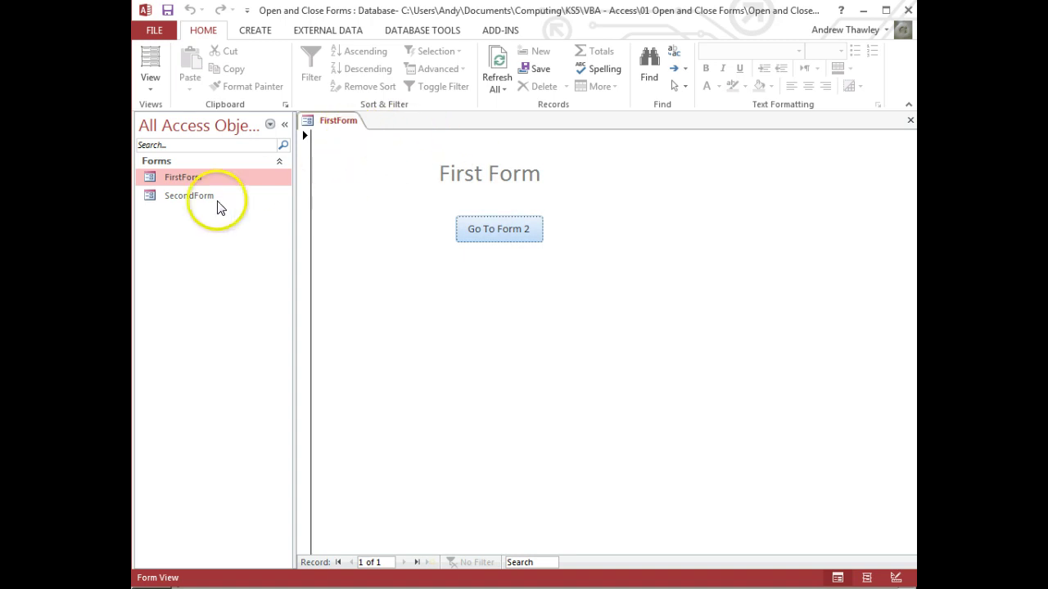
click(187, 196)
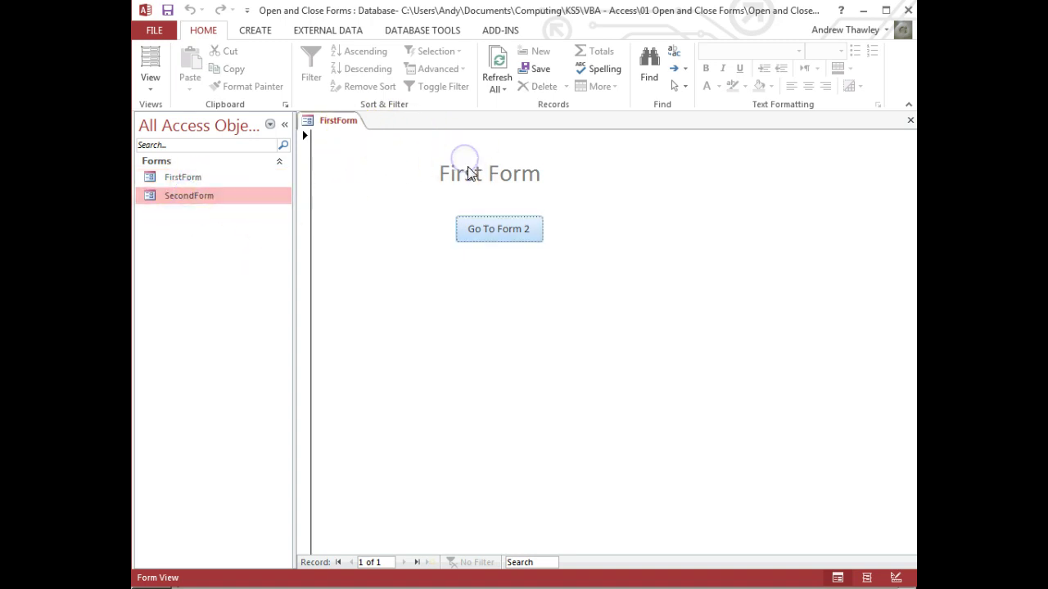
click(492, 234)
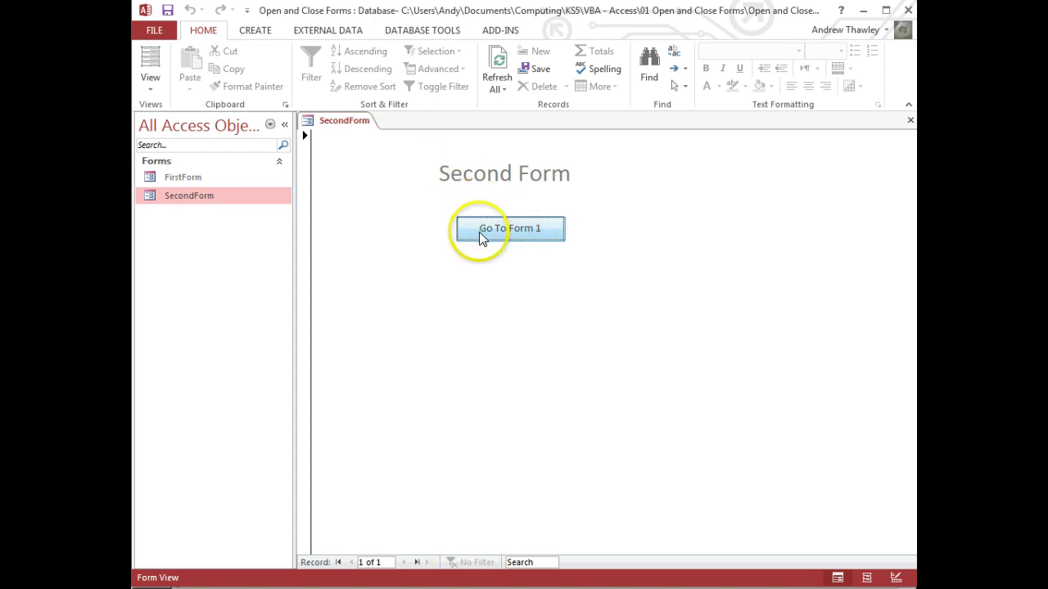
click(515, 234)
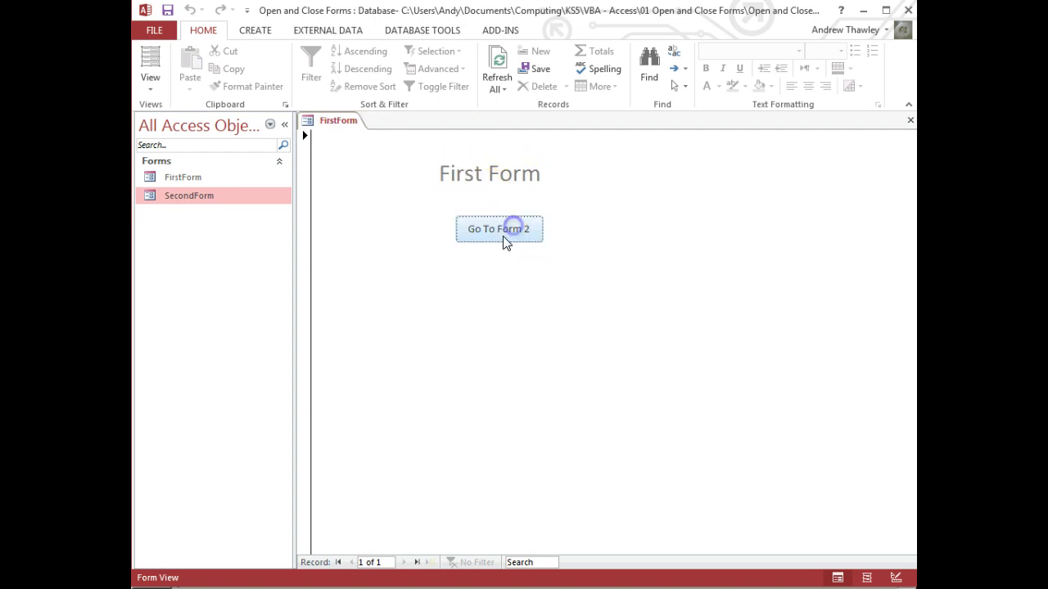
Close the finished example database and launch Microsoft Access 2007 from the installed database programs.
click(907, 9)
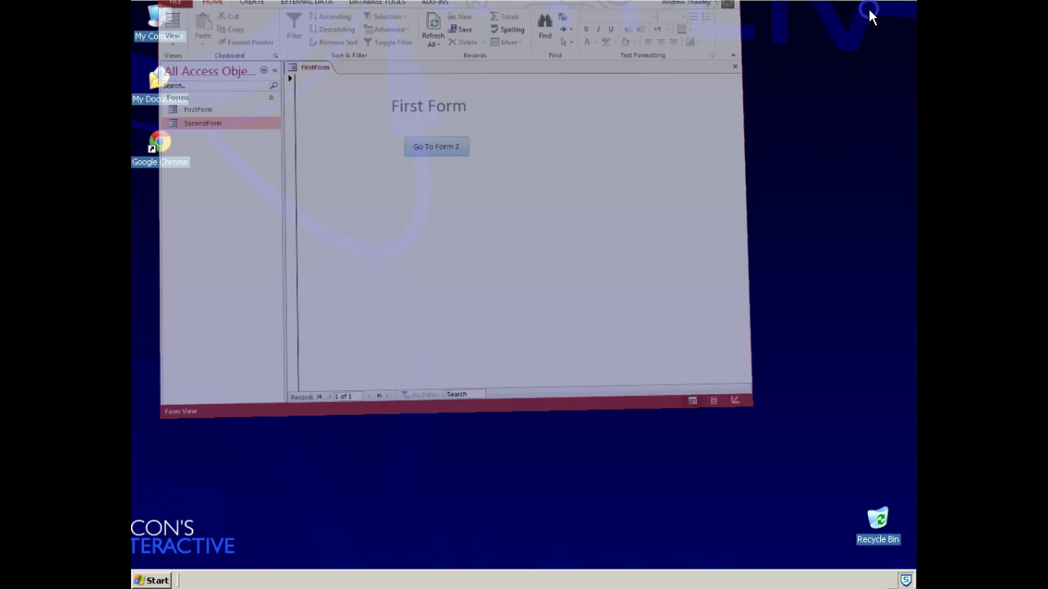
click(155, 580)
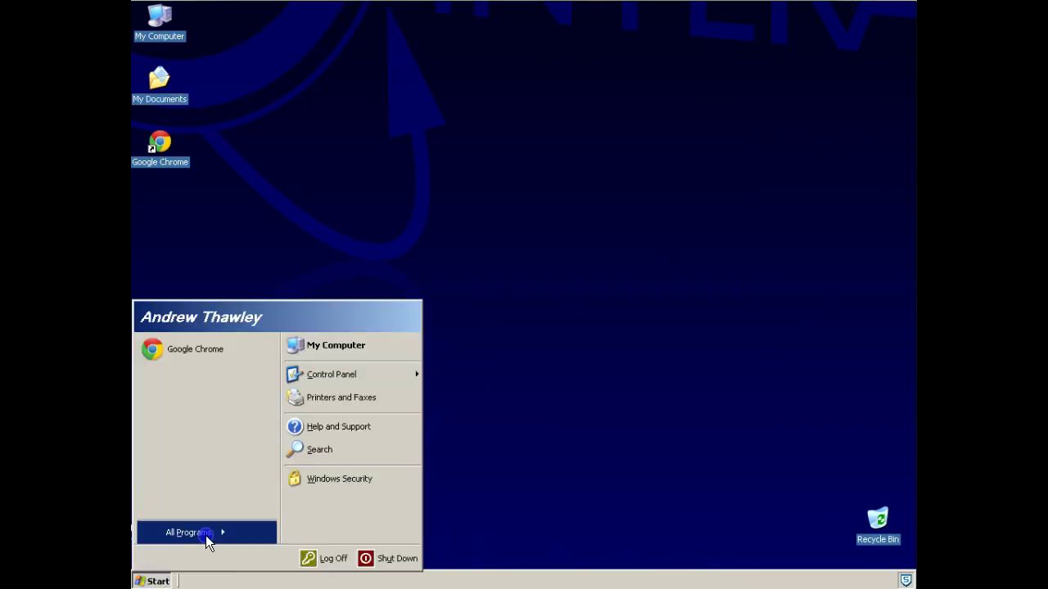
mouse_move(205, 535)
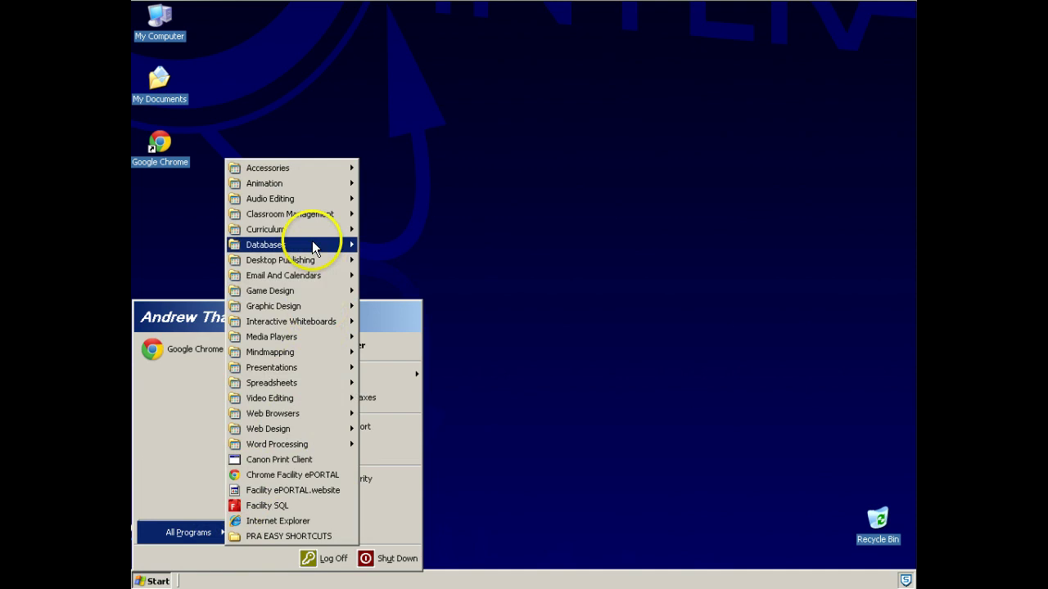
mouse_move(312, 241)
click(443, 245)
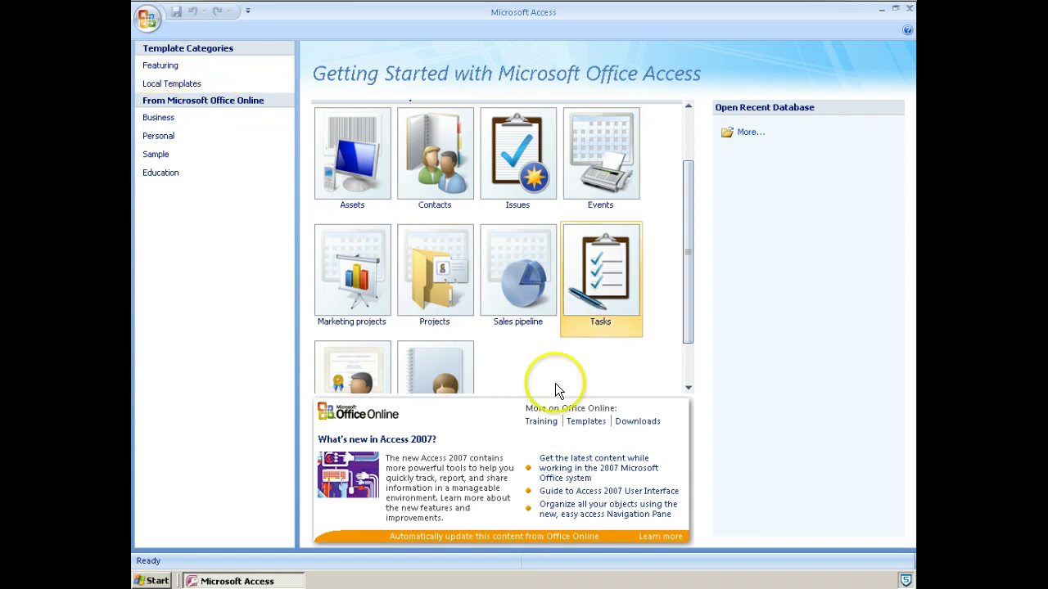
Start a new blank database and choose the Computing folder in My Documents as its save location.
click(346, 184)
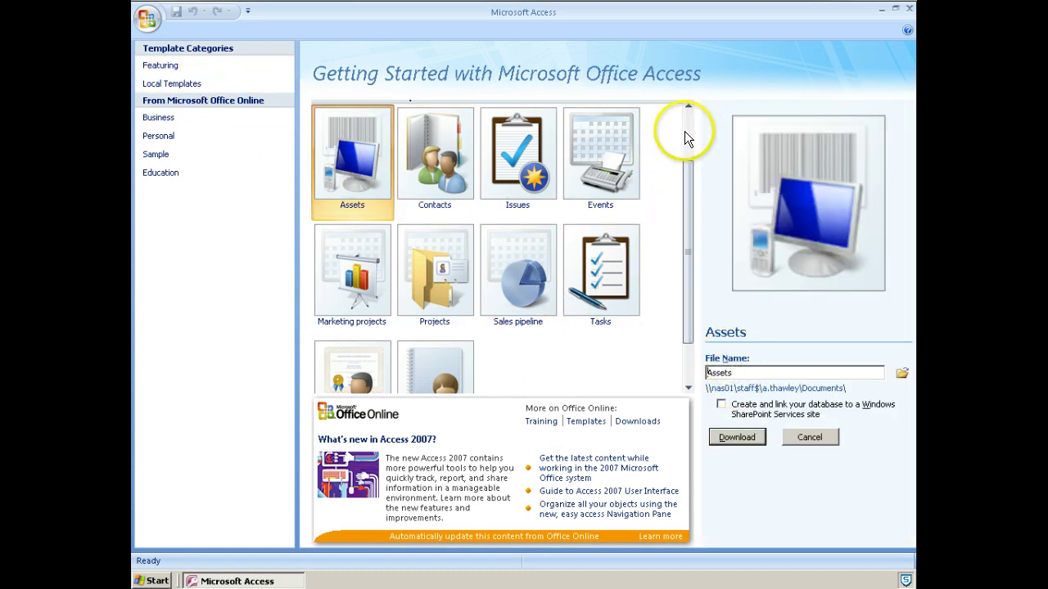
click(688, 131)
click(352, 135)
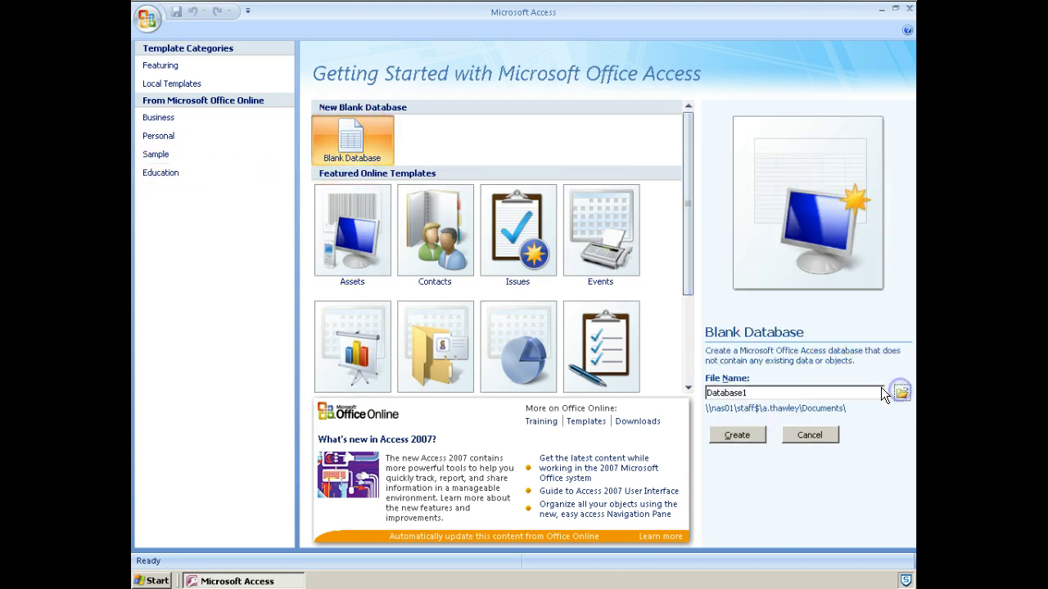
click(902, 393)
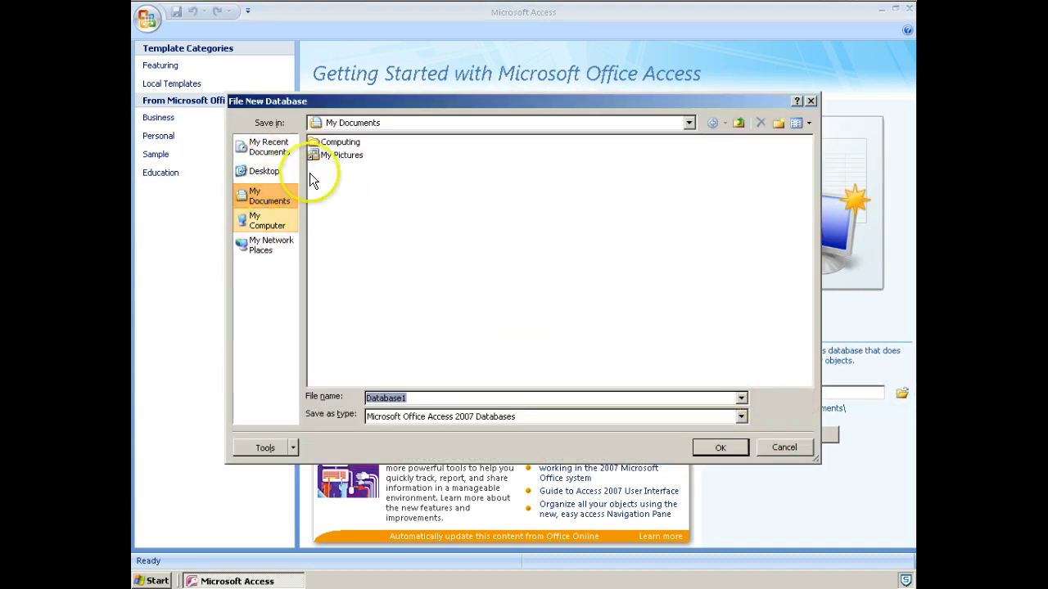
click(353, 141)
double_click(352, 142)
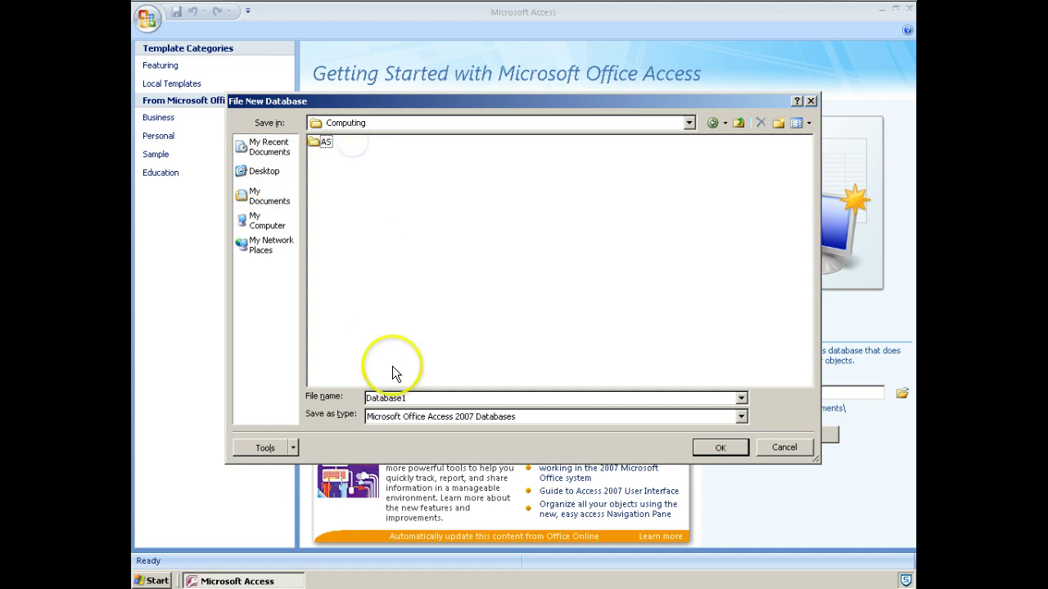
Name the new database file OpenAndClosingForms and create the database.
click(459, 397)
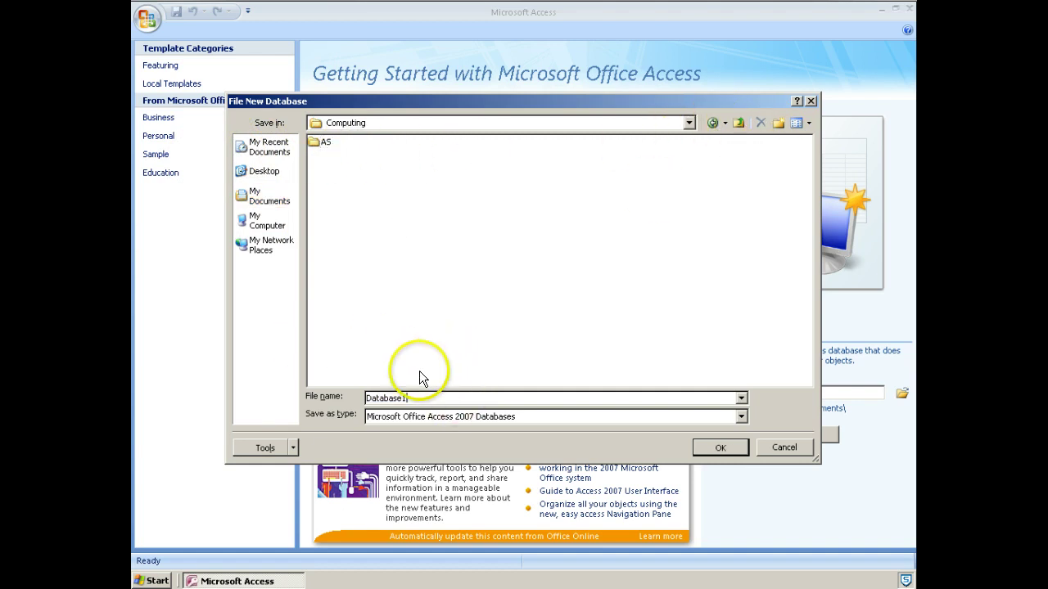
key(shift+Home)
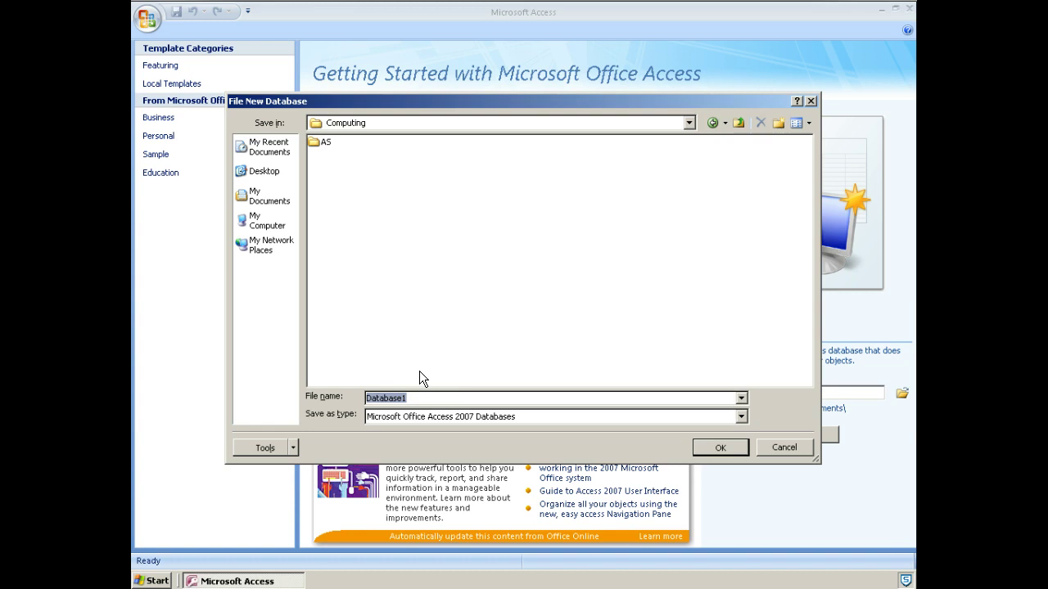
text(OpenAndClosingForms)
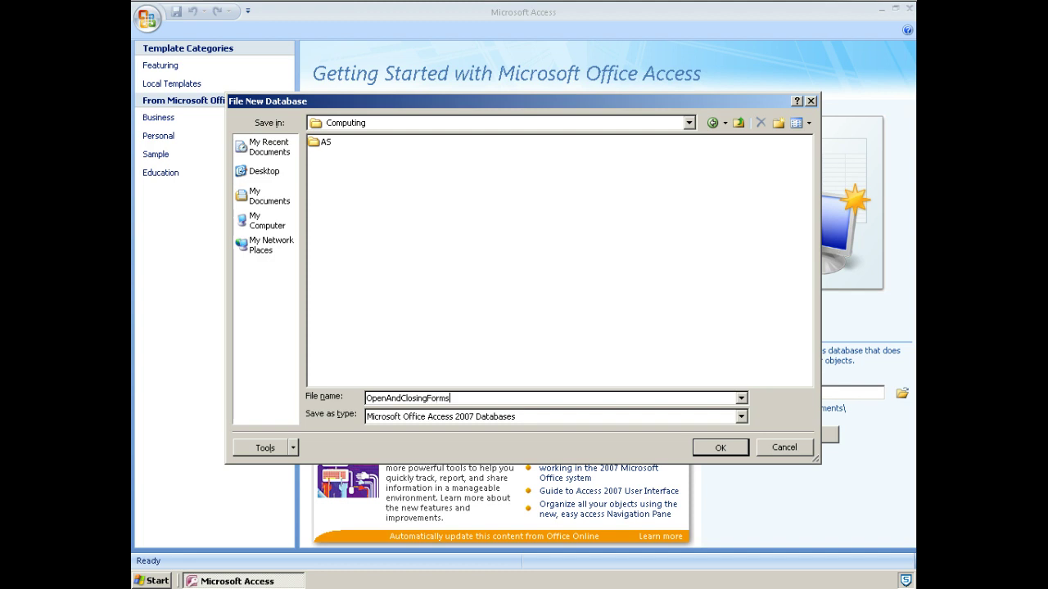
key(Return)
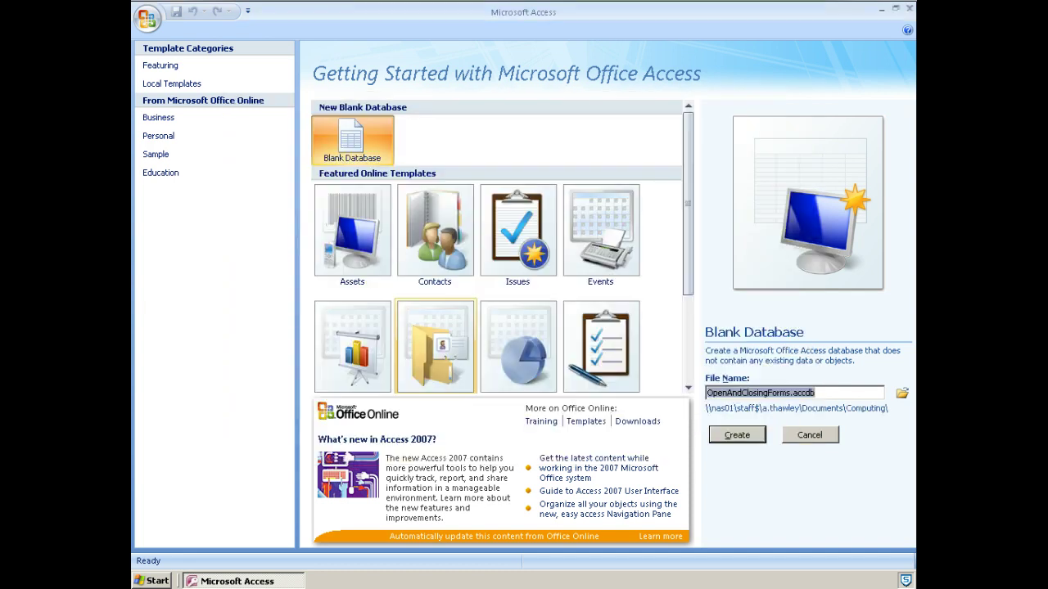
click(736, 436)
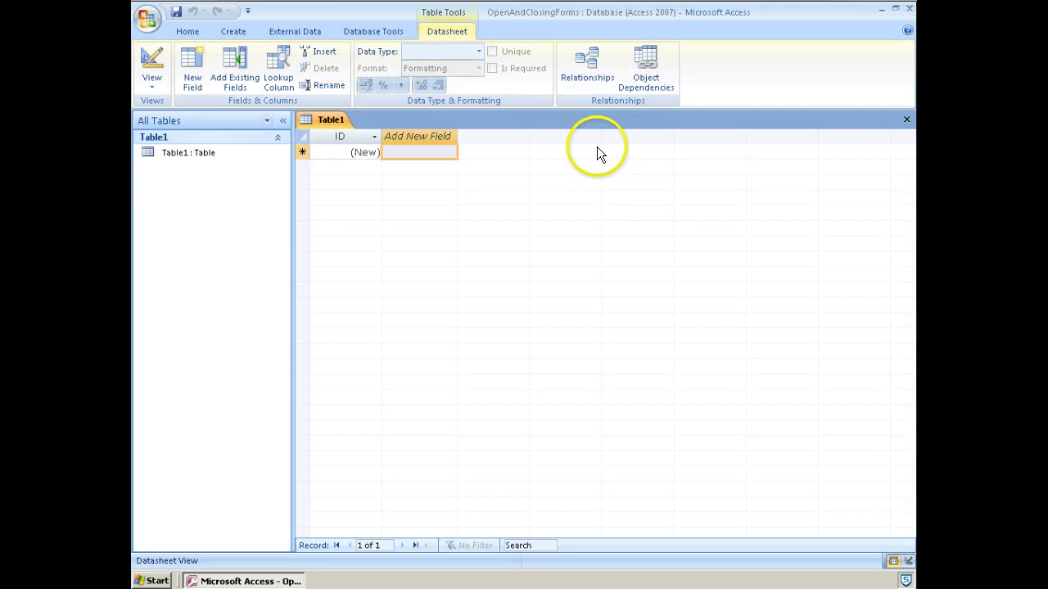
Close the default empty table and create a blank form.
click(904, 119)
click(224, 31)
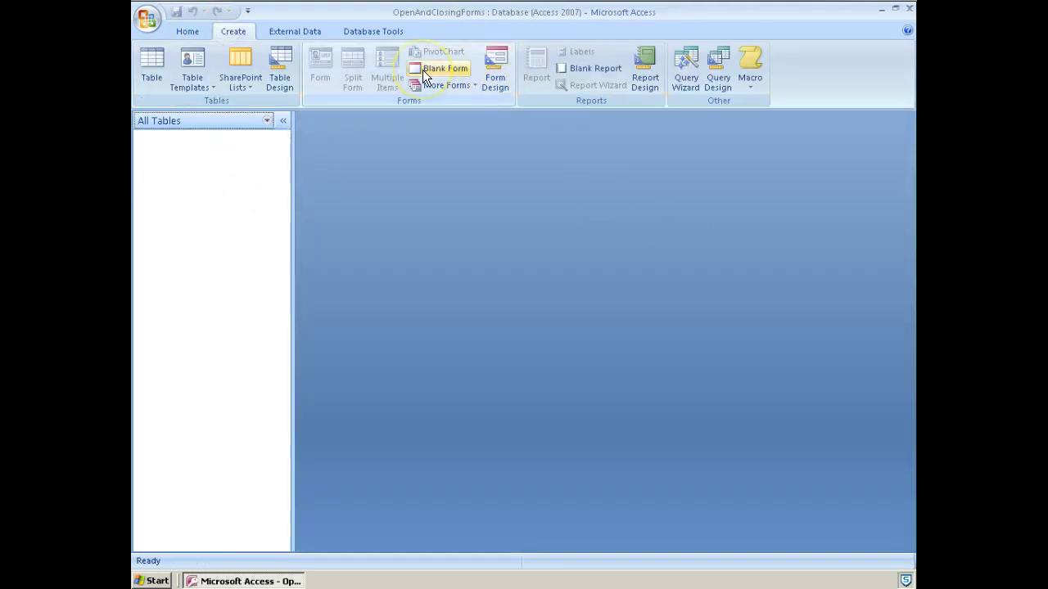
click(424, 72)
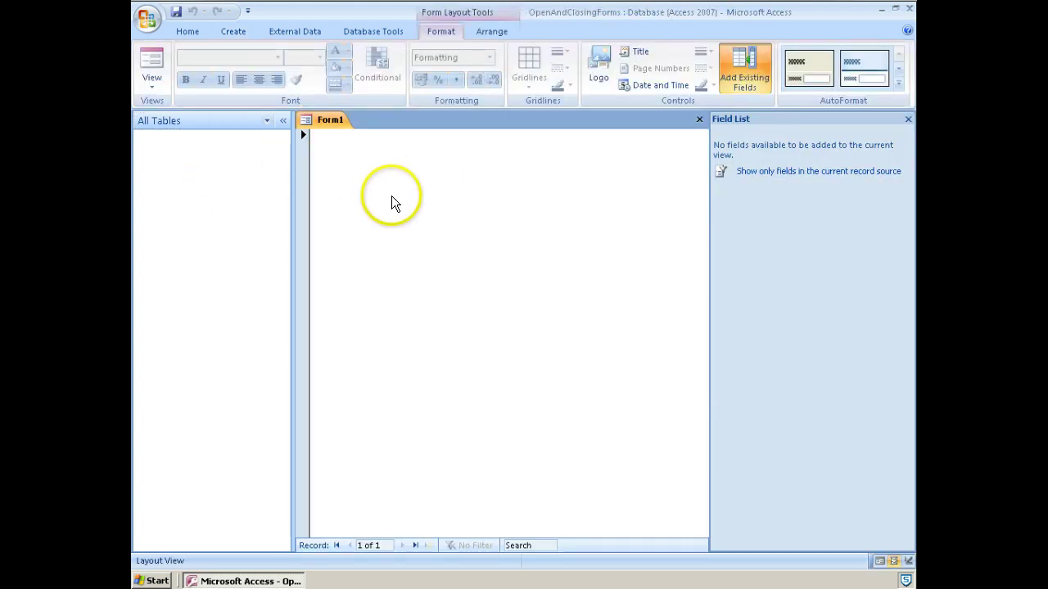
Save the new blank form under the name FirstForm.
key(ctrl+s)
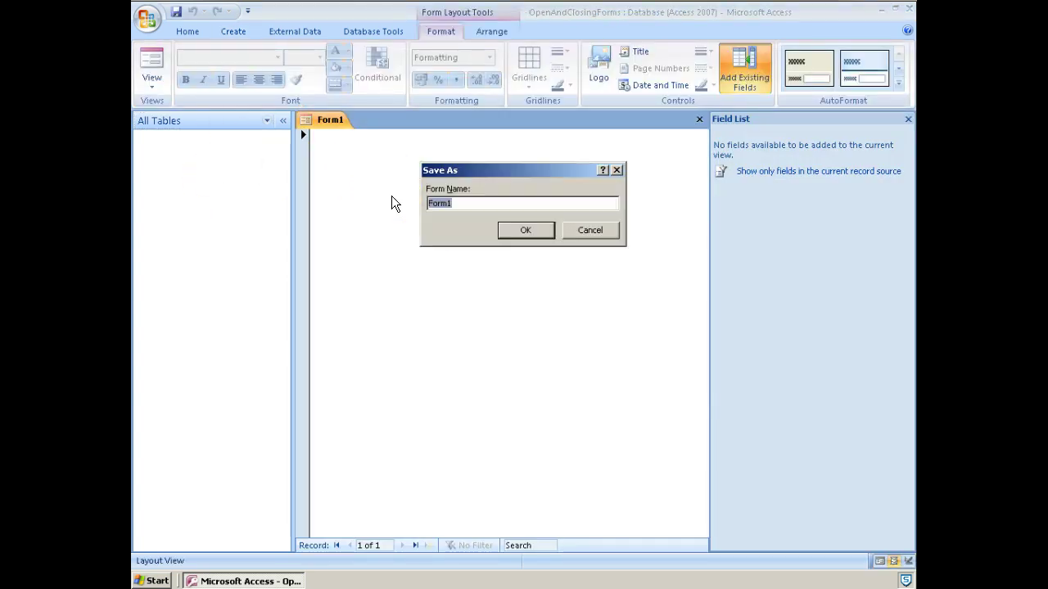
text(Form)
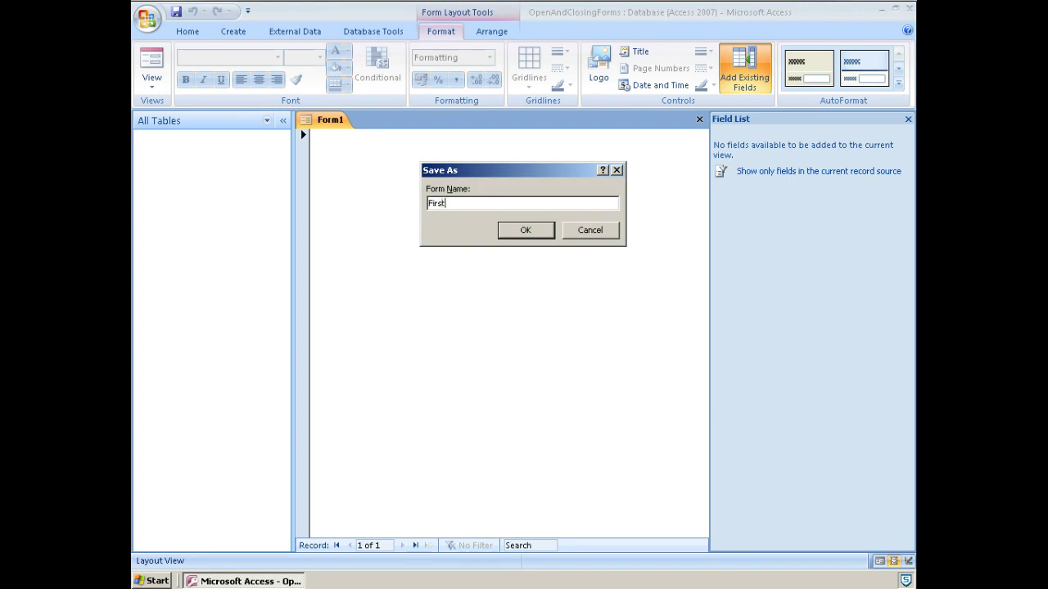
key(Return)
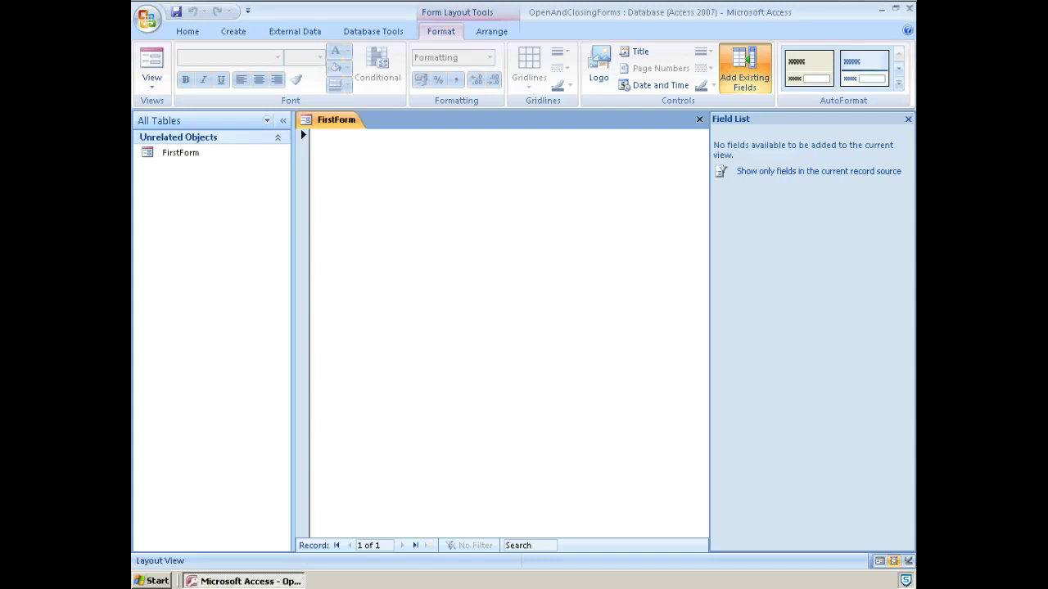
Switch FirstForm to Design View and add a label about 5.5 cm wide reading "First Form" near the top of the Detail section.
click(152, 86)
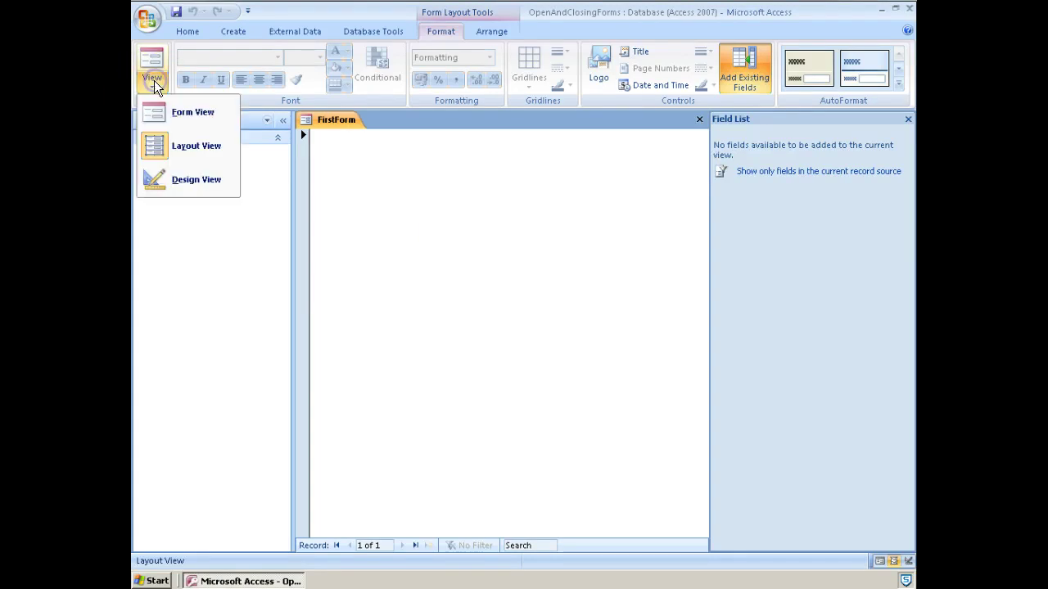
click(206, 179)
click(546, 61)
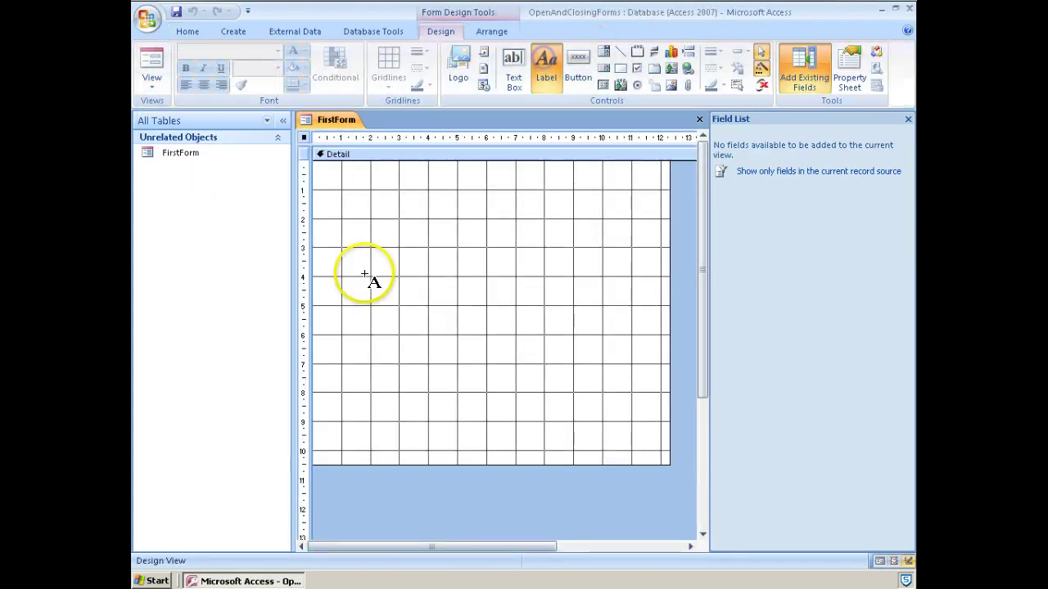
drag(381, 194, 543, 209)
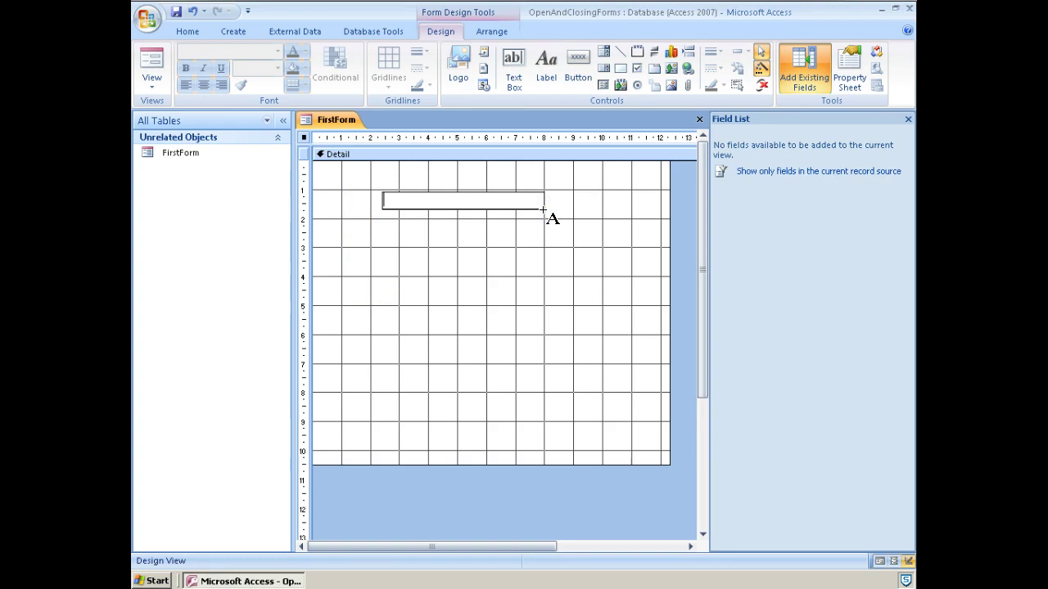
text(First Form)
click(524, 278)
Set the font size of the "First Form" label to 24.
click(412, 211)
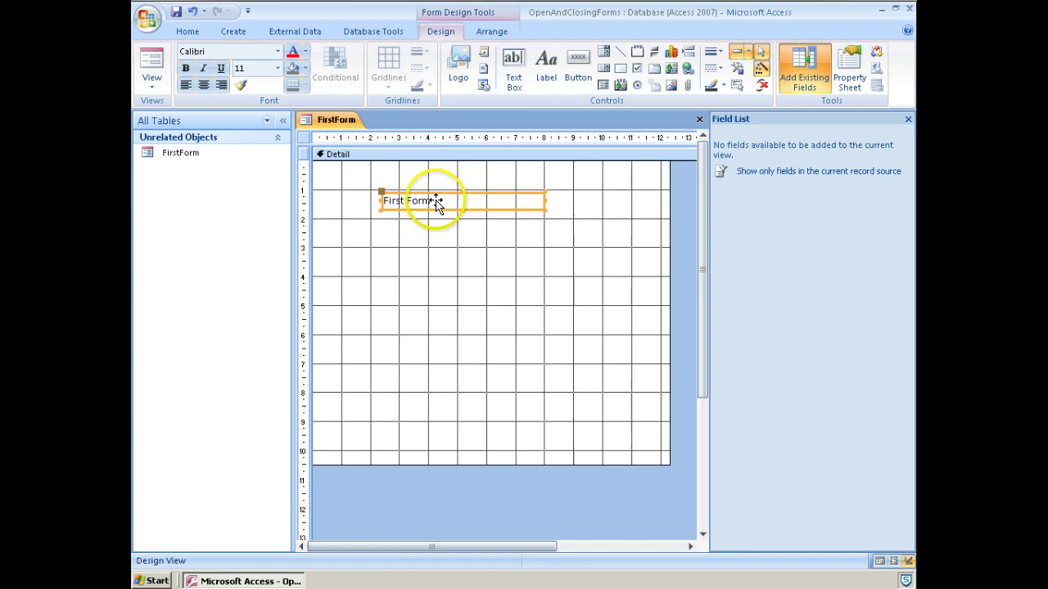
double_click(437, 200)
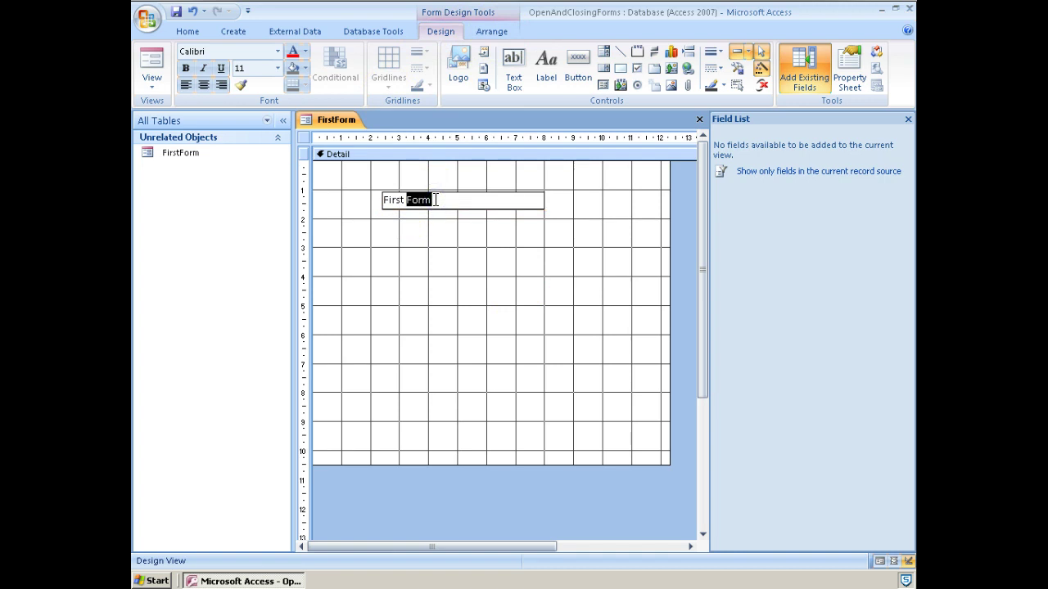
key(Home)
key(ctrl+shift+Right)
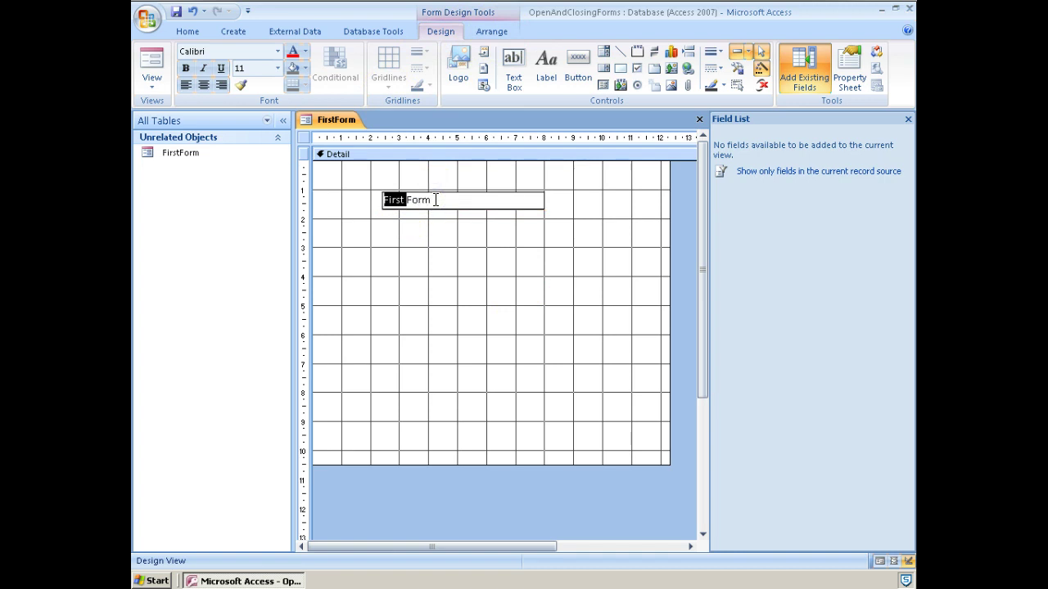
key(Right)
triple_click(436, 199)
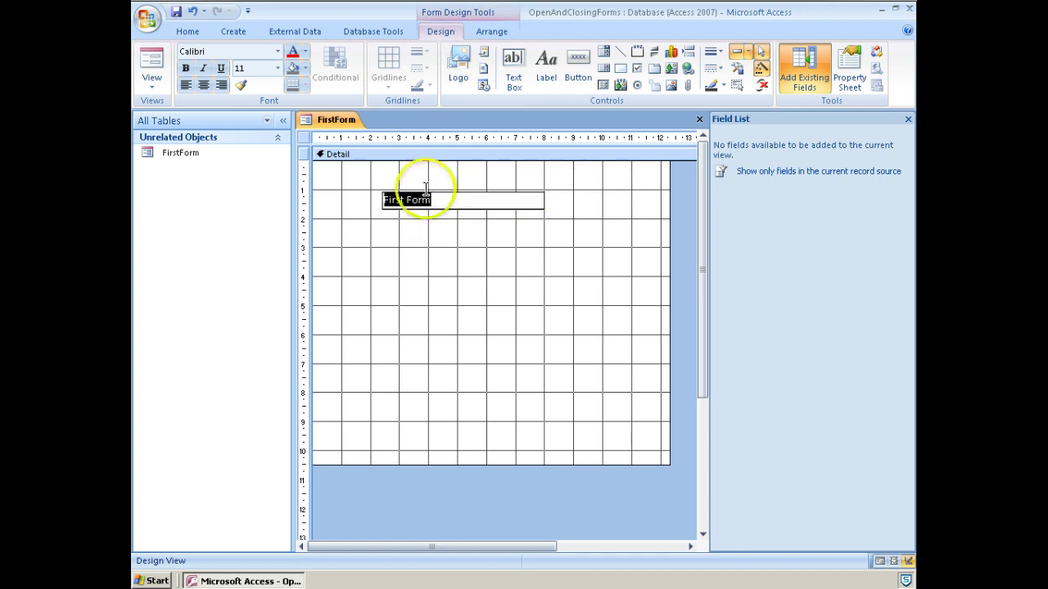
scroll(243, 59, down, 1)
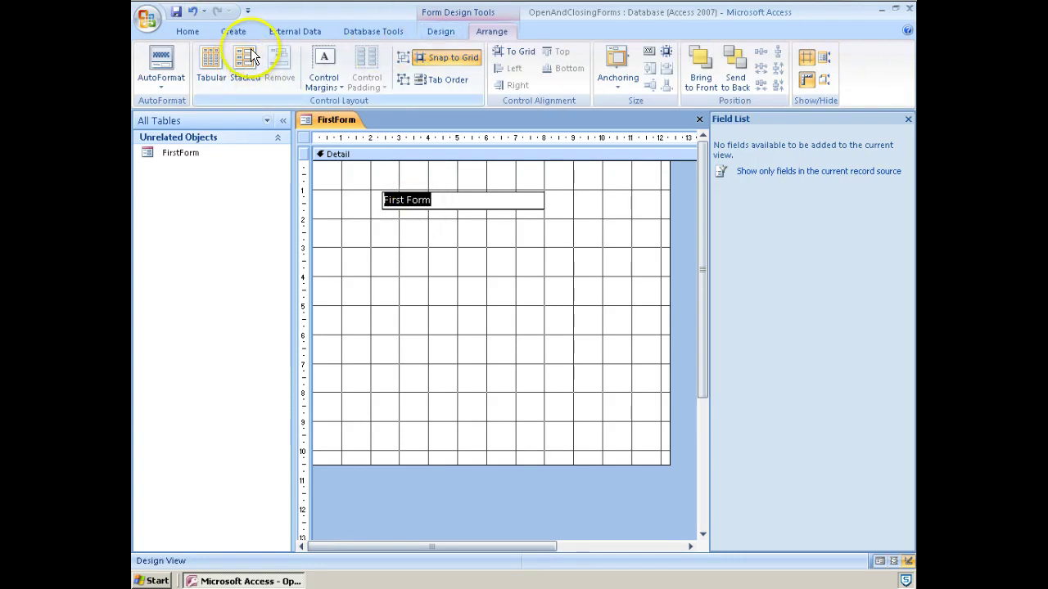
click(436, 202)
drag(437, 204, 358, 204)
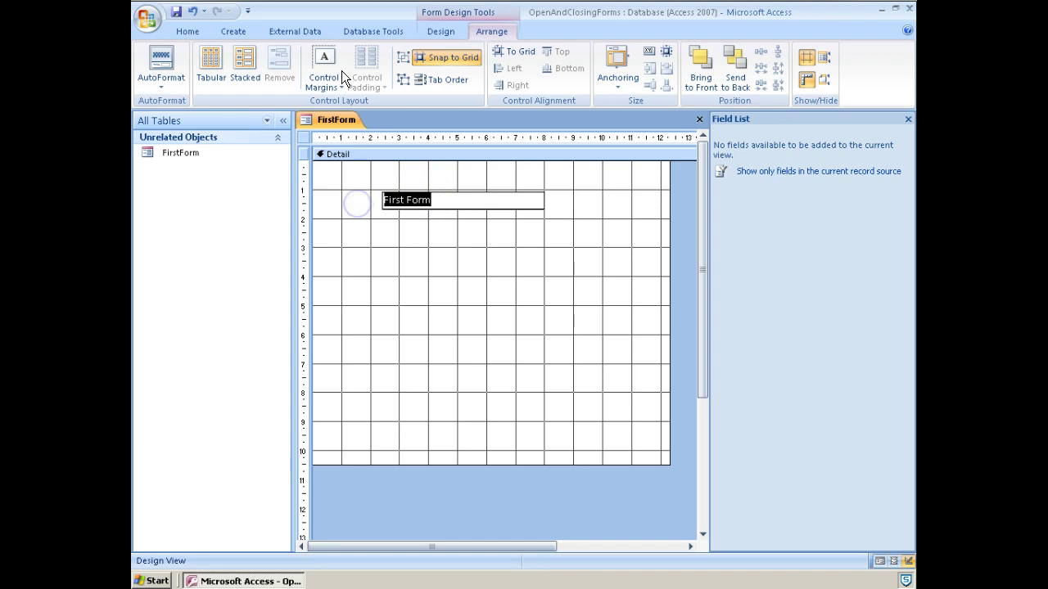
click(434, 32)
click(241, 68)
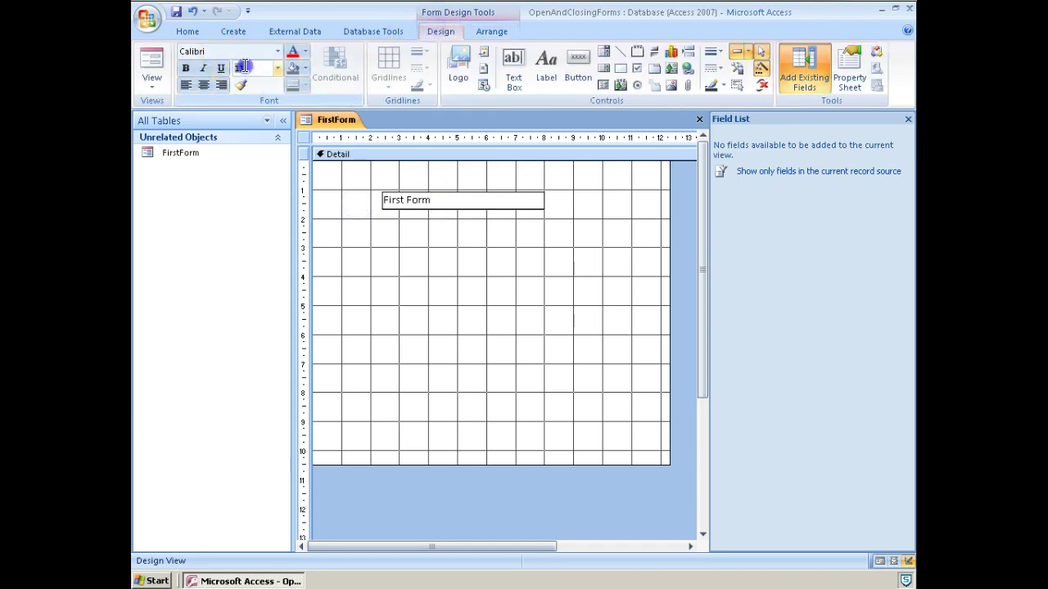
text(24)
key(Return)
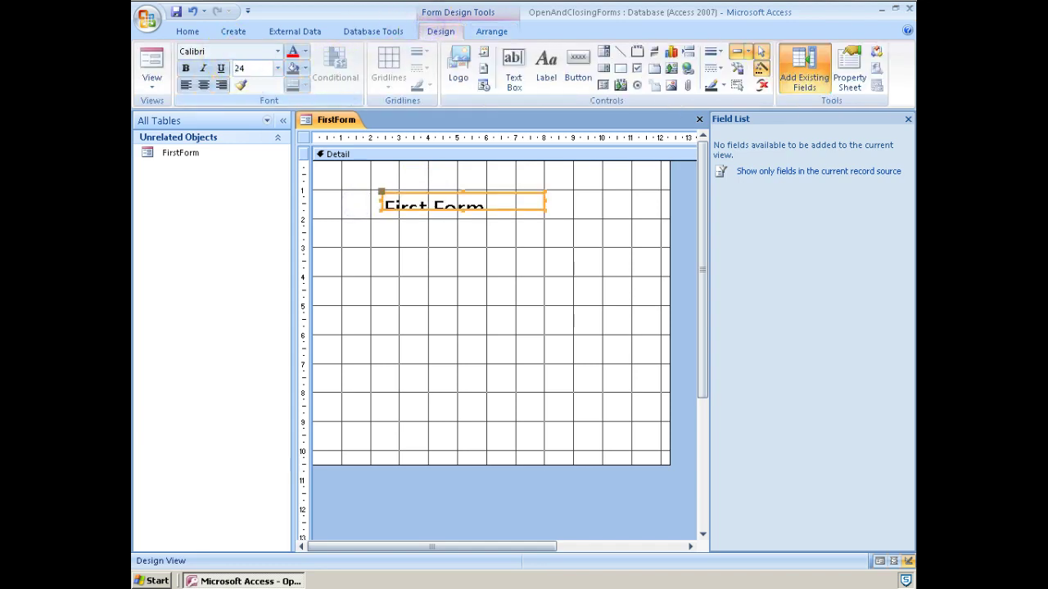
Resize the "First Form" label so that it fits its enlarged text.
click(470, 207)
click(463, 255)
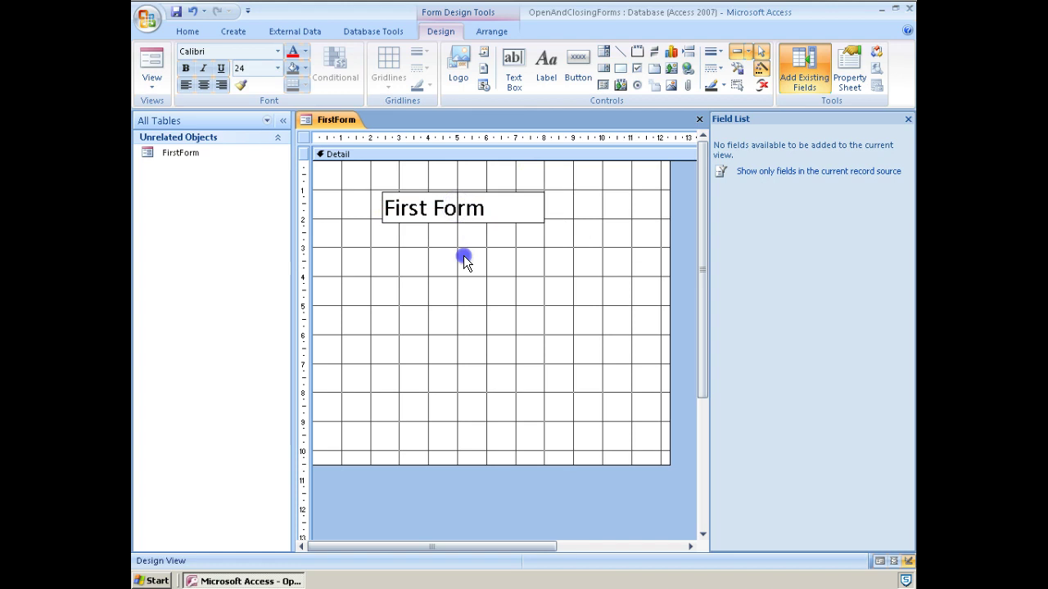
click(439, 206)
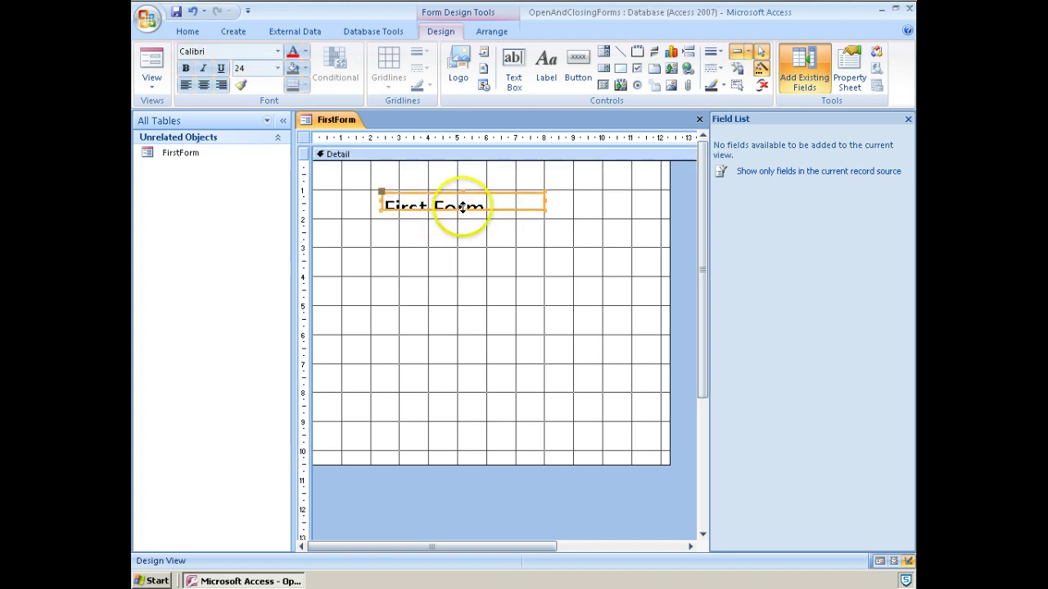
double_click(464, 210)
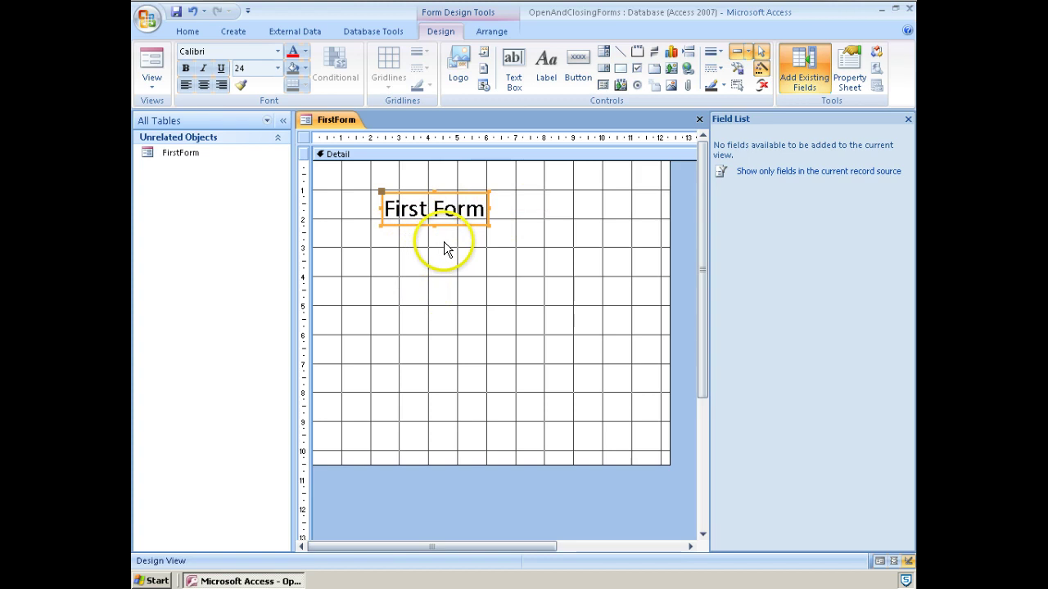
Draw a command button about 2.5 cm wide below the "First Form" label, without using the Command Button Wizard.
click(578, 64)
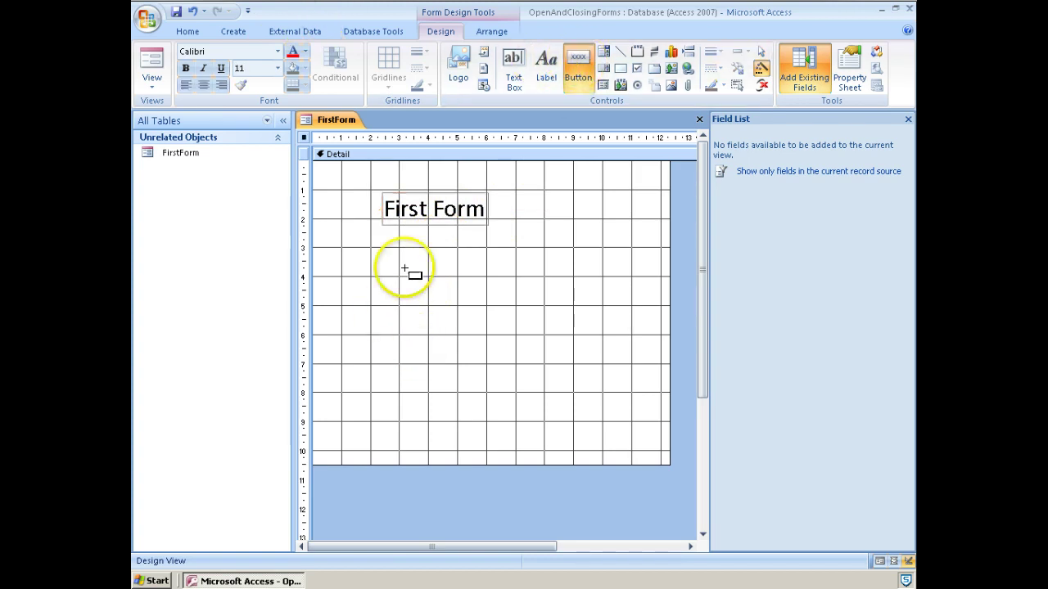
drag(413, 248, 489, 268)
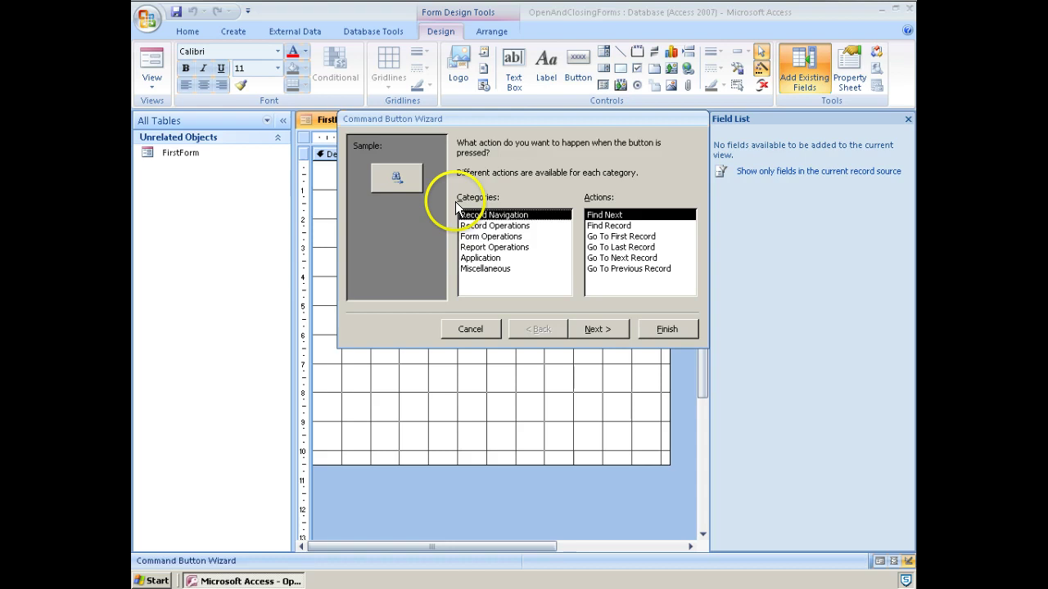
key(Escape)
click(449, 298)
Change the button's caption to "Go to Second Form" and widen the button to fit the text.
click(439, 257)
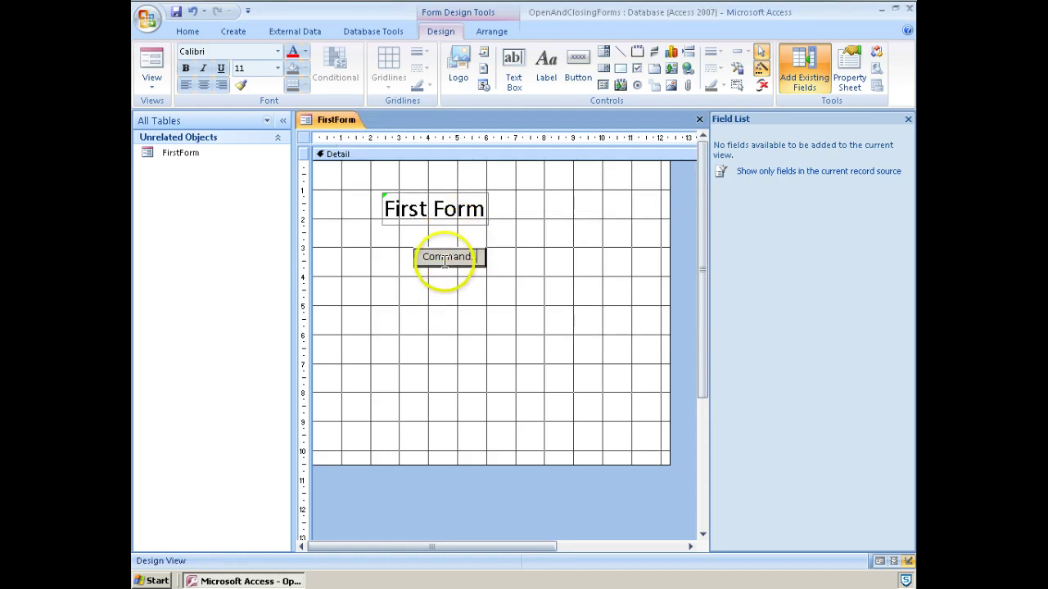
double_click(445, 260)
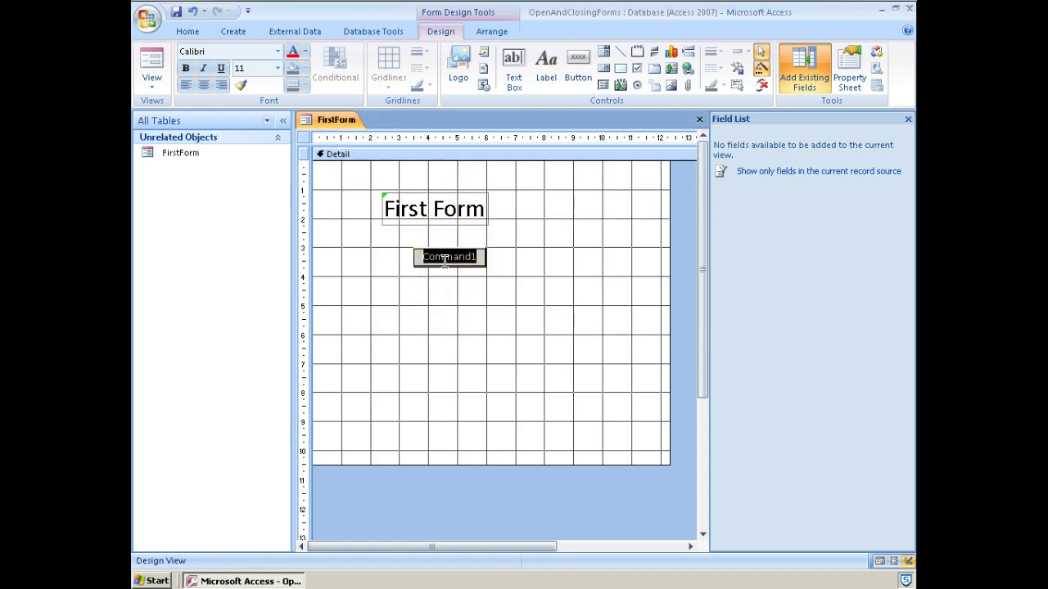
text(Go to Second Form)
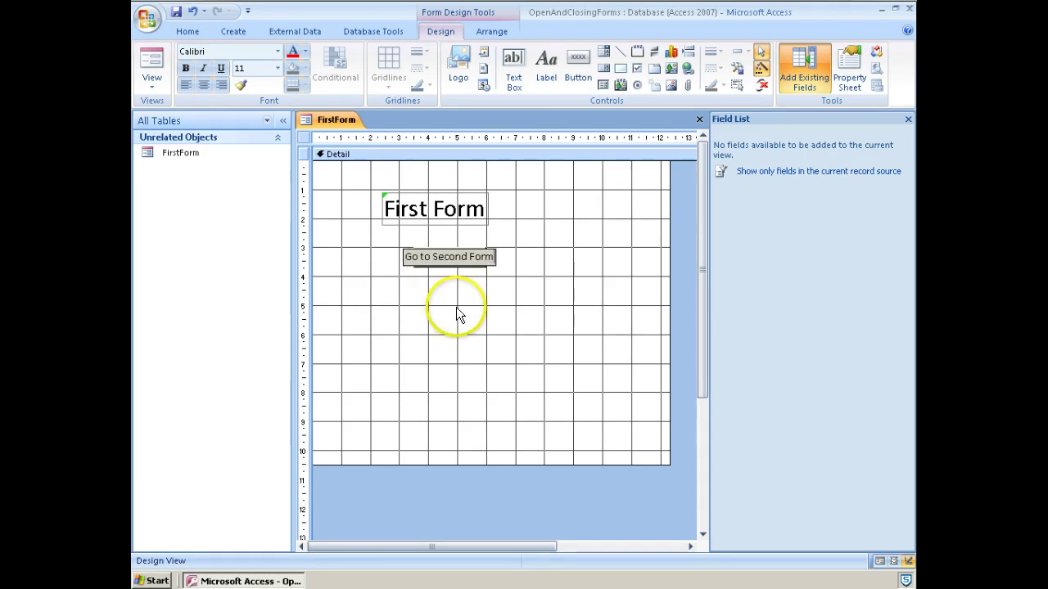
click(478, 253)
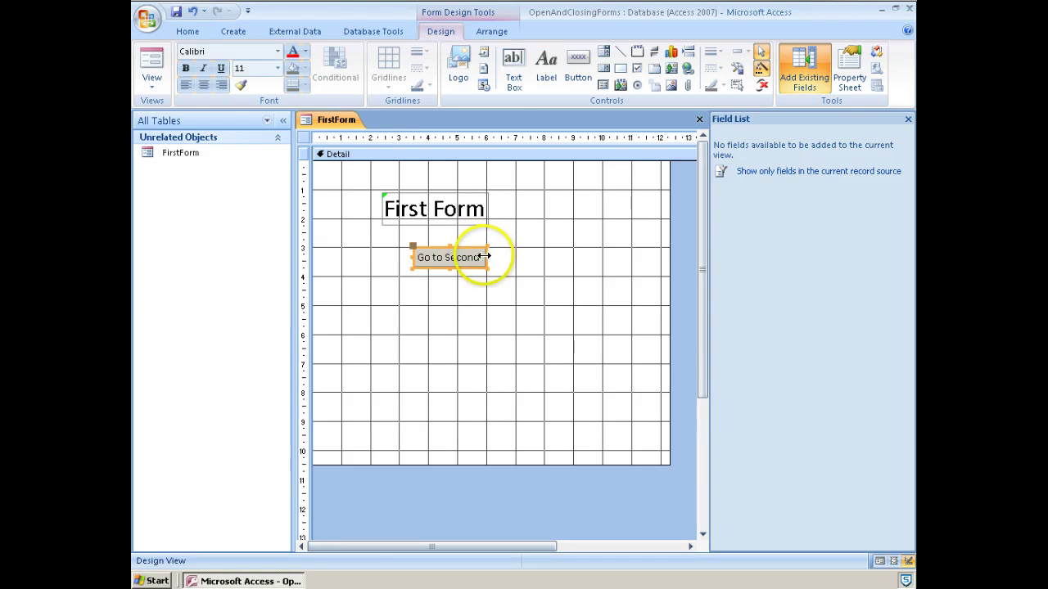
double_click(486, 256)
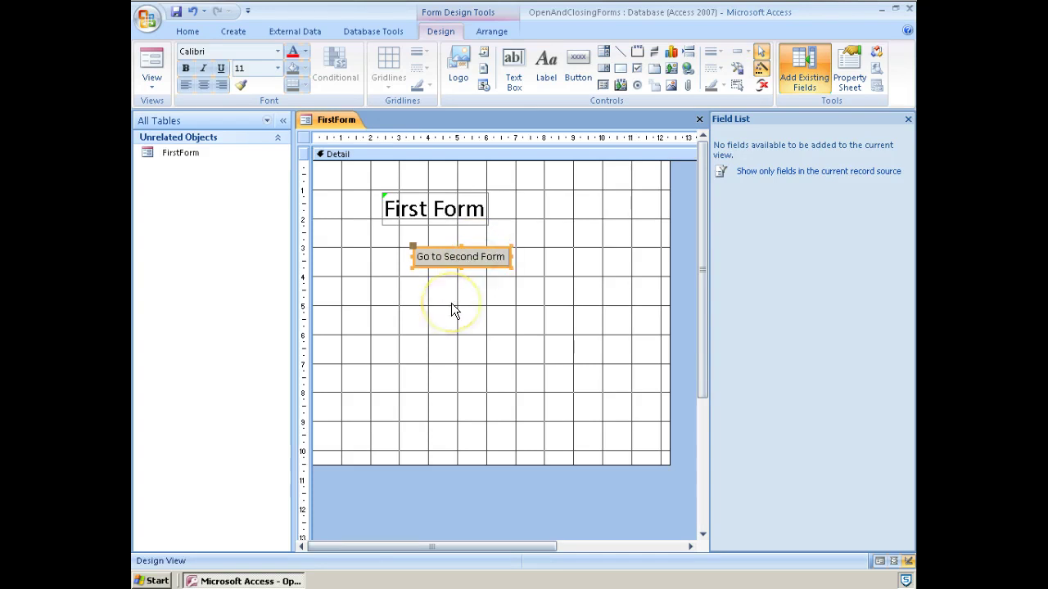
Duplicate FirstForm as a new form named SecondForm.
click(196, 150)
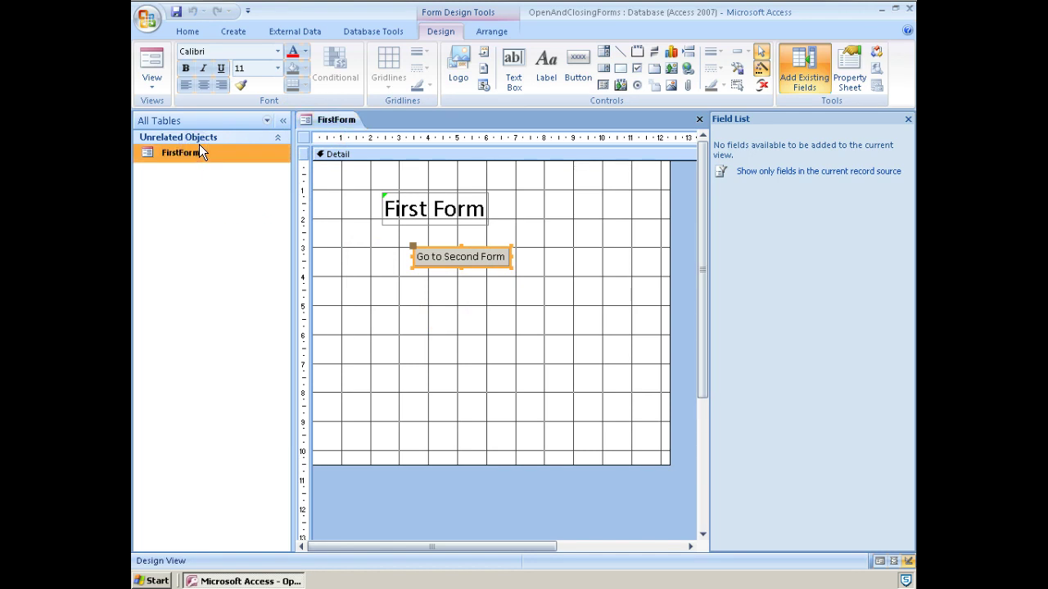
key(ctrl+v)
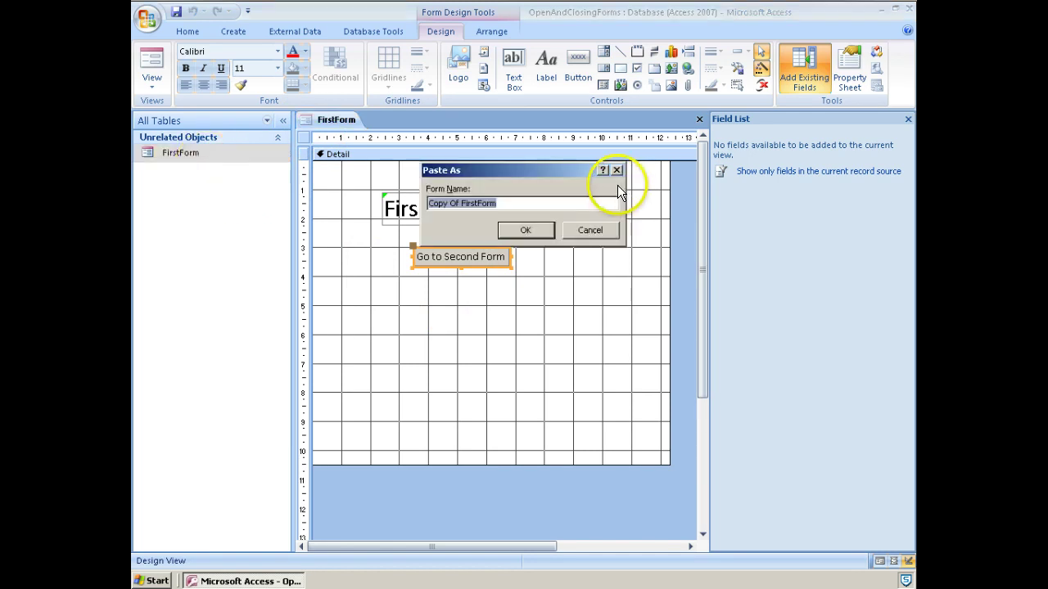
text(SecondFo)
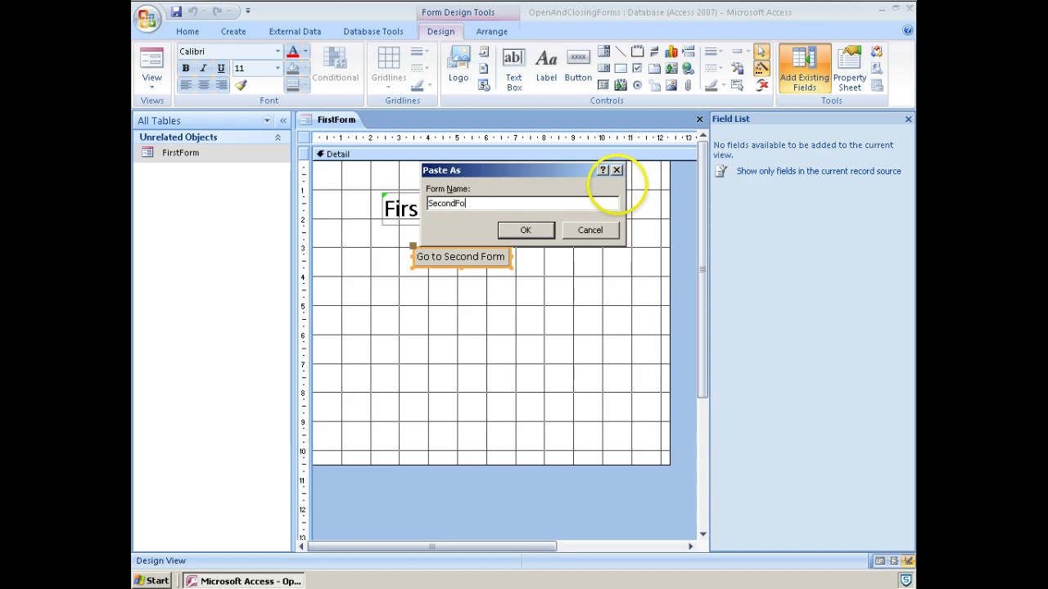
key(Return)
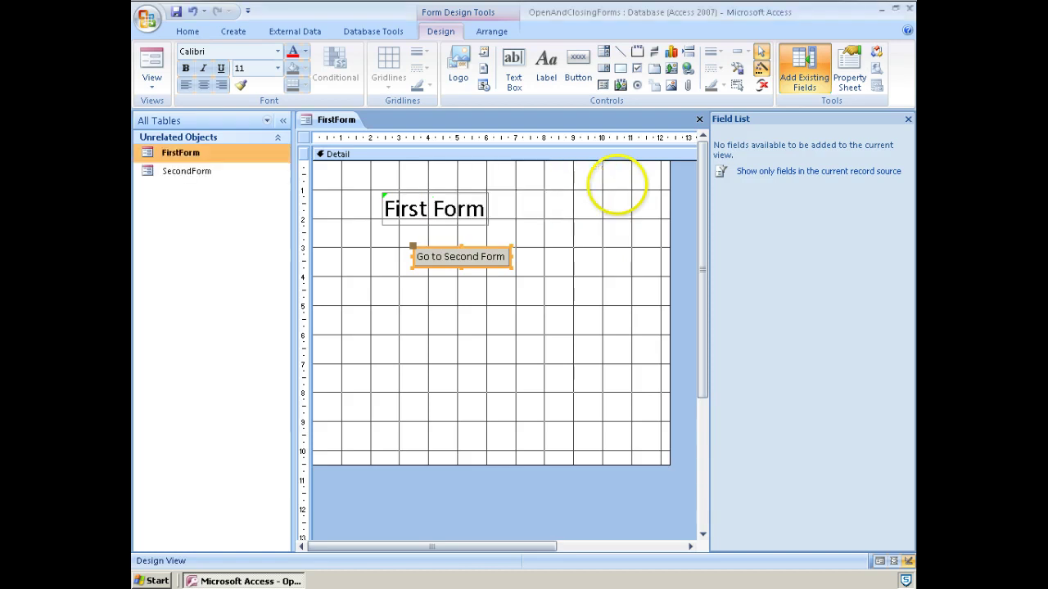
Open SecondForm and switch it to Design View.
double_click(161, 174)
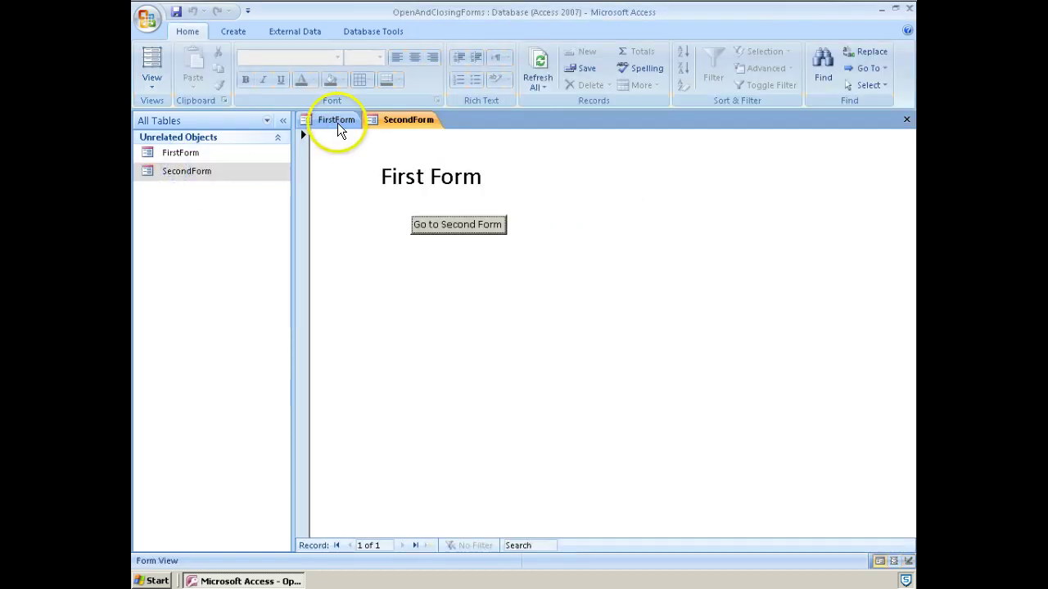
click(337, 122)
click(403, 120)
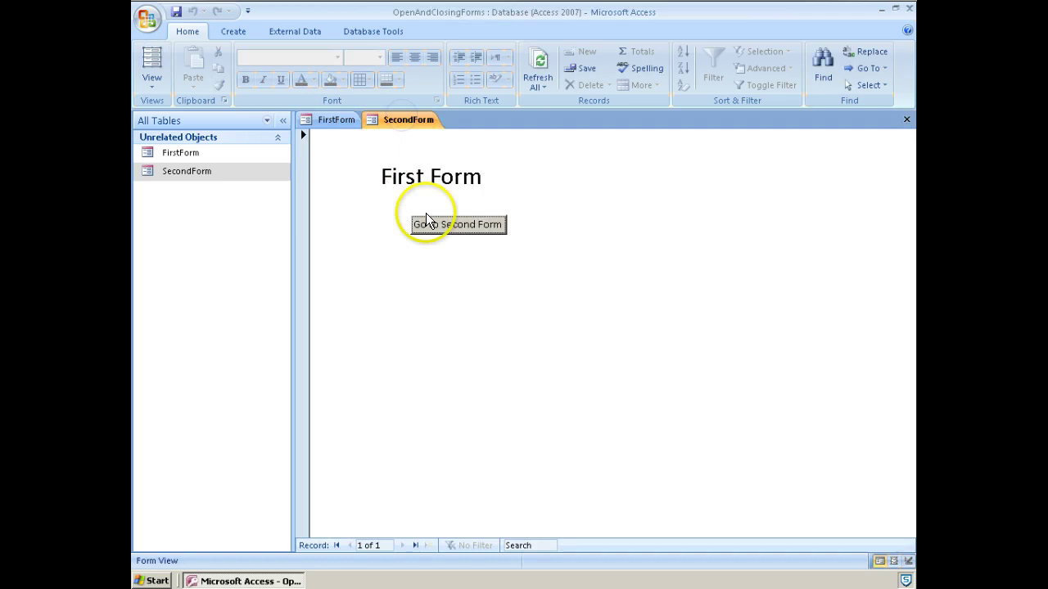
click(147, 77)
click(175, 181)
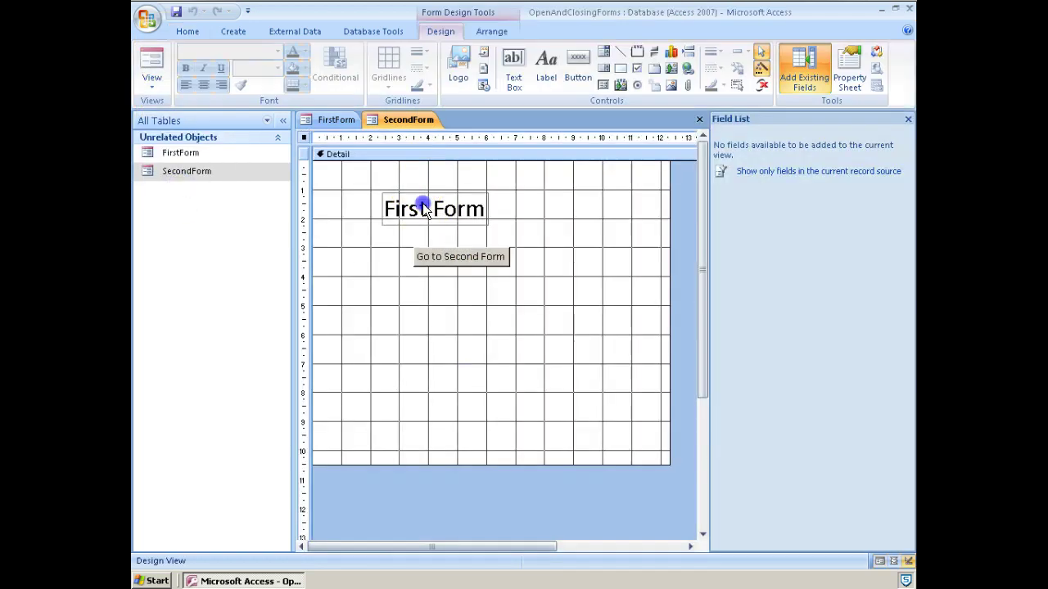
Change the heading label on SecondForm to read "Second Form".
double_click(420, 203)
click(418, 211)
double_click(421, 212)
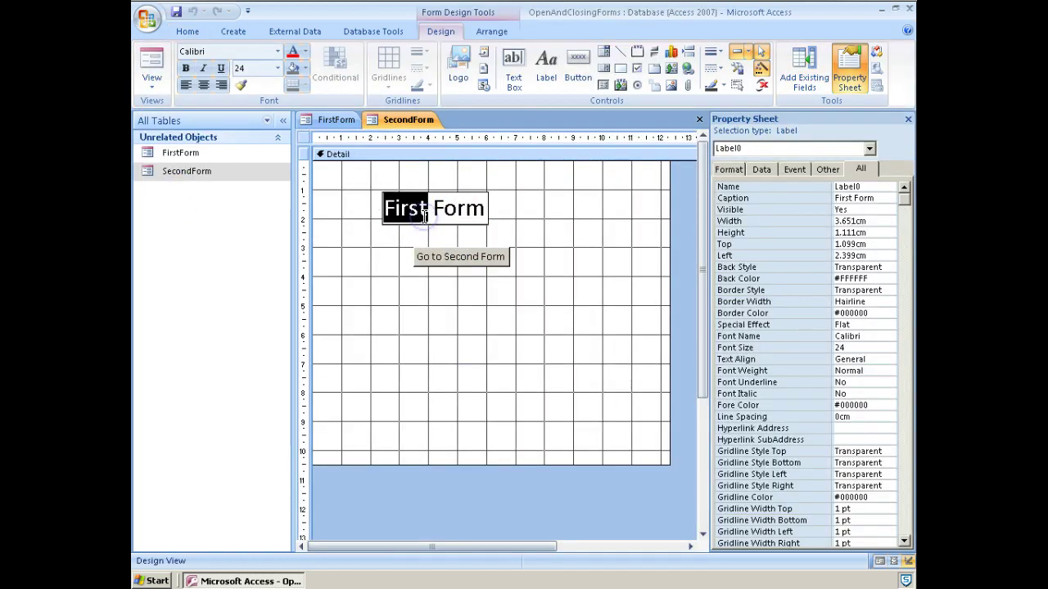
text(Second)
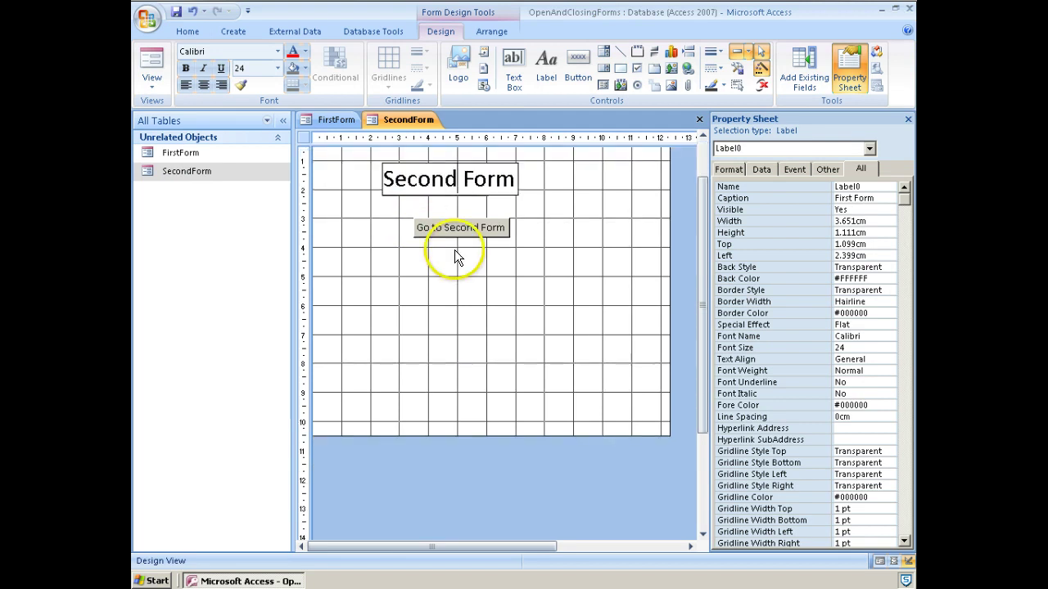
Change the caption of SecondForm's button to "Go to First Form" and close the form.
click(459, 225)
click(460, 227)
double_click(460, 228)
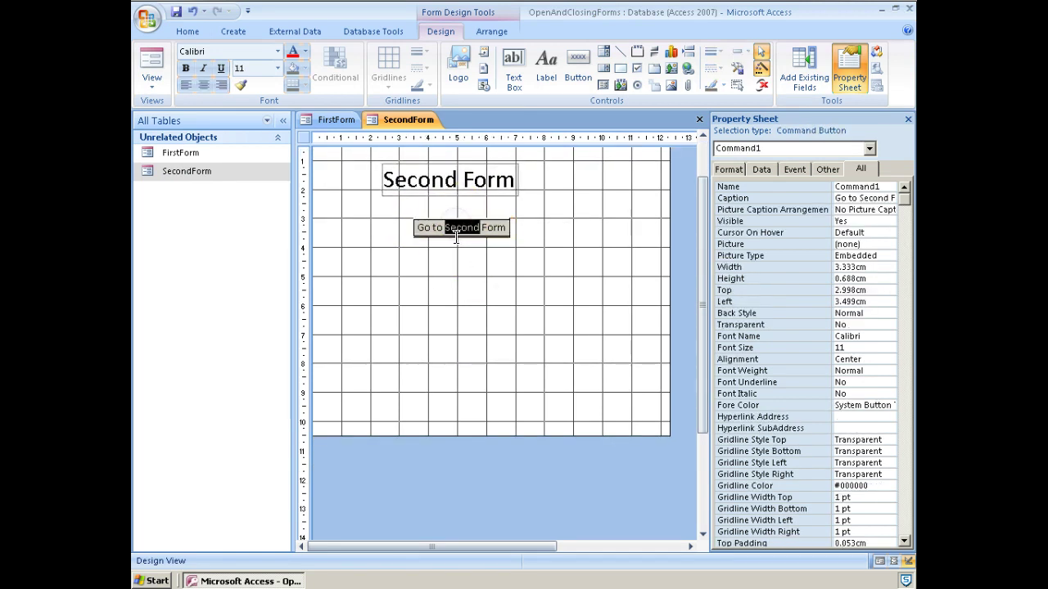
text(First)
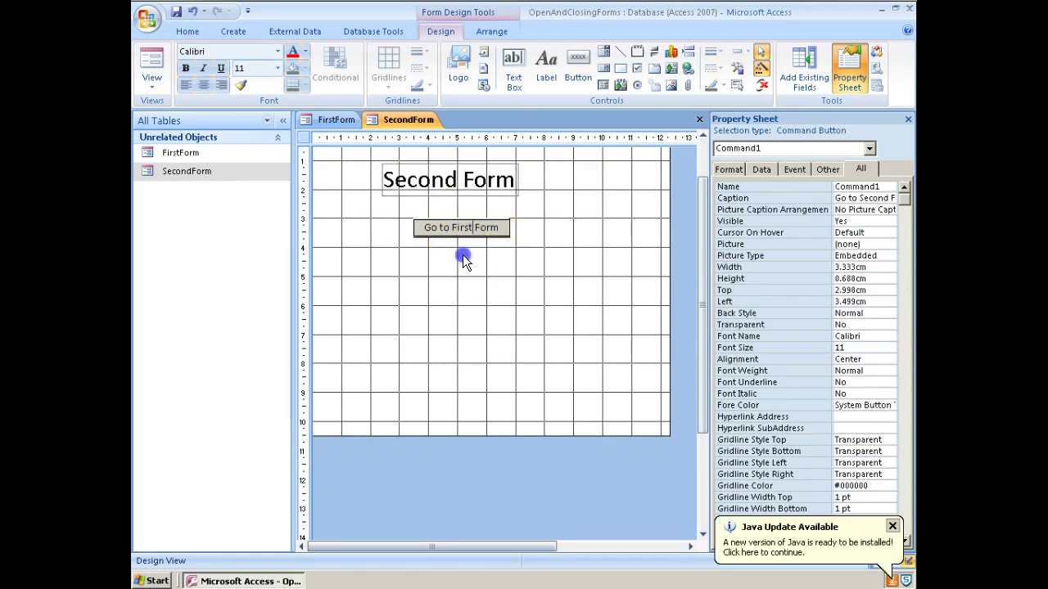
click(463, 256)
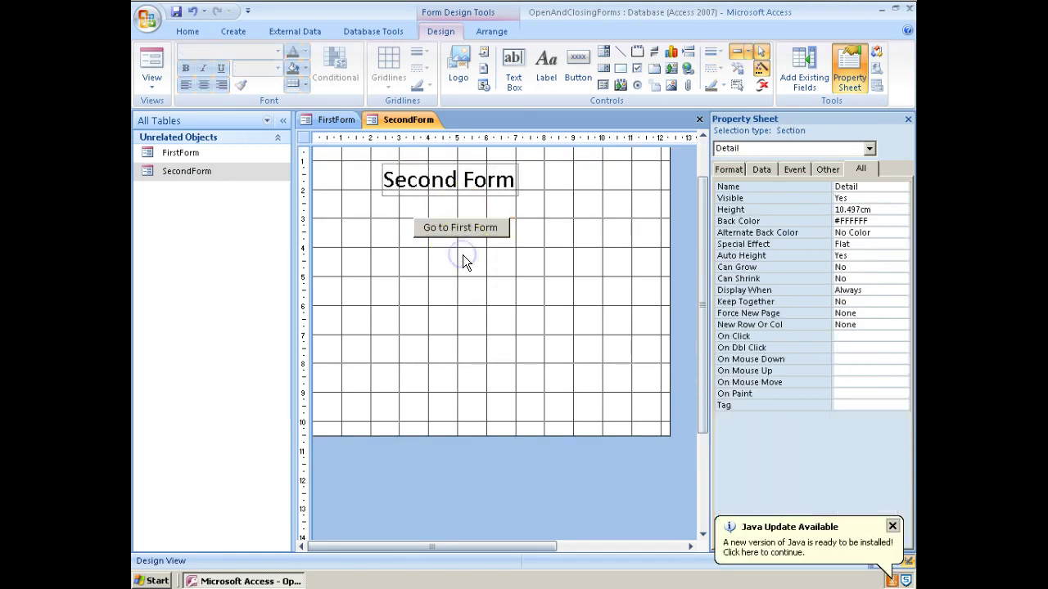
click(699, 120)
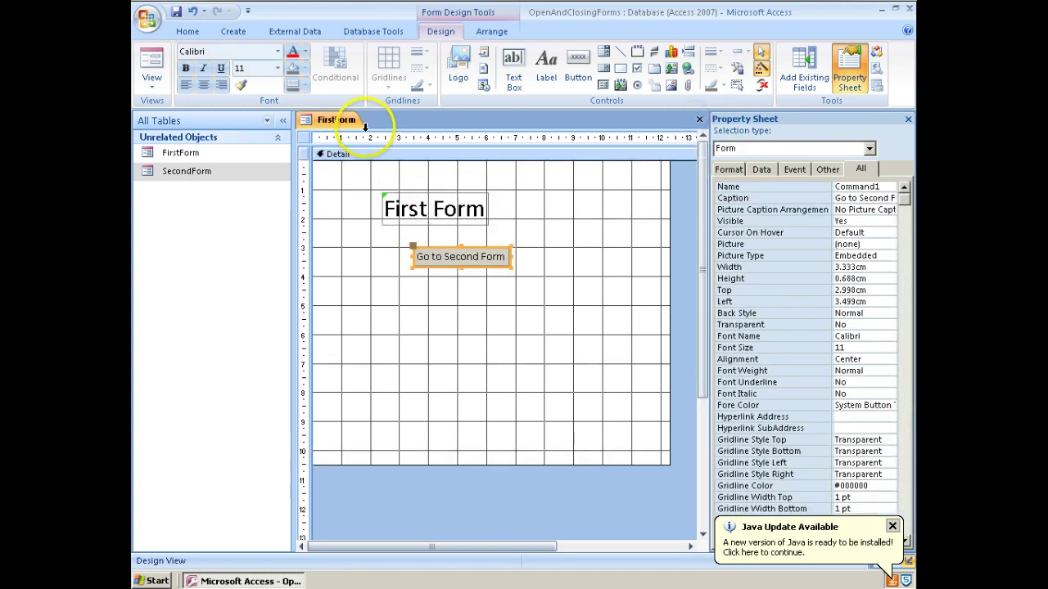
Create a Code Builder procedure for the On Click event of FirstForm's "Go to Second Form" button.
click(490, 290)
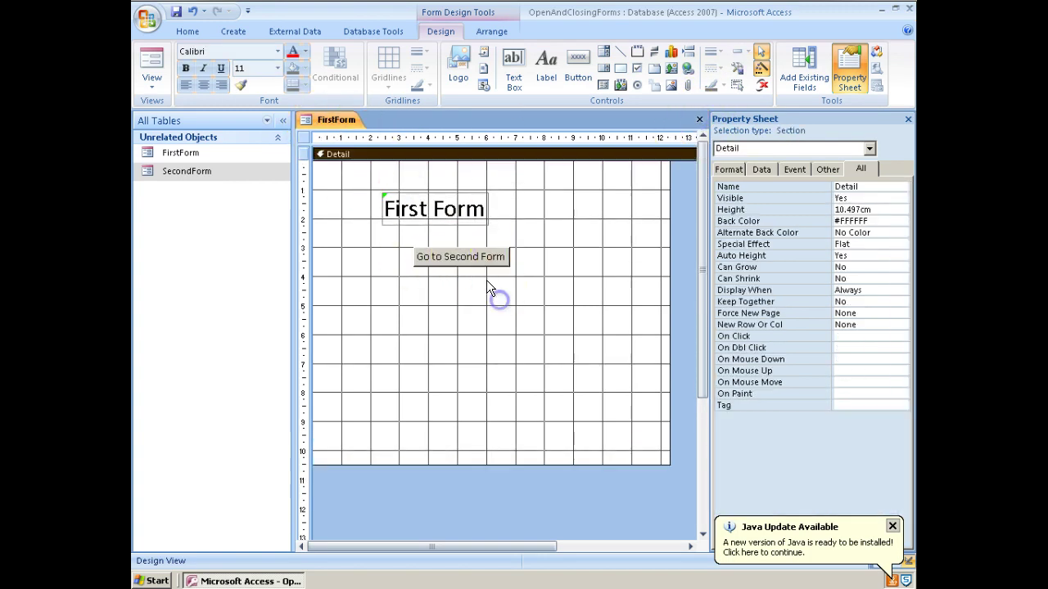
click(480, 262)
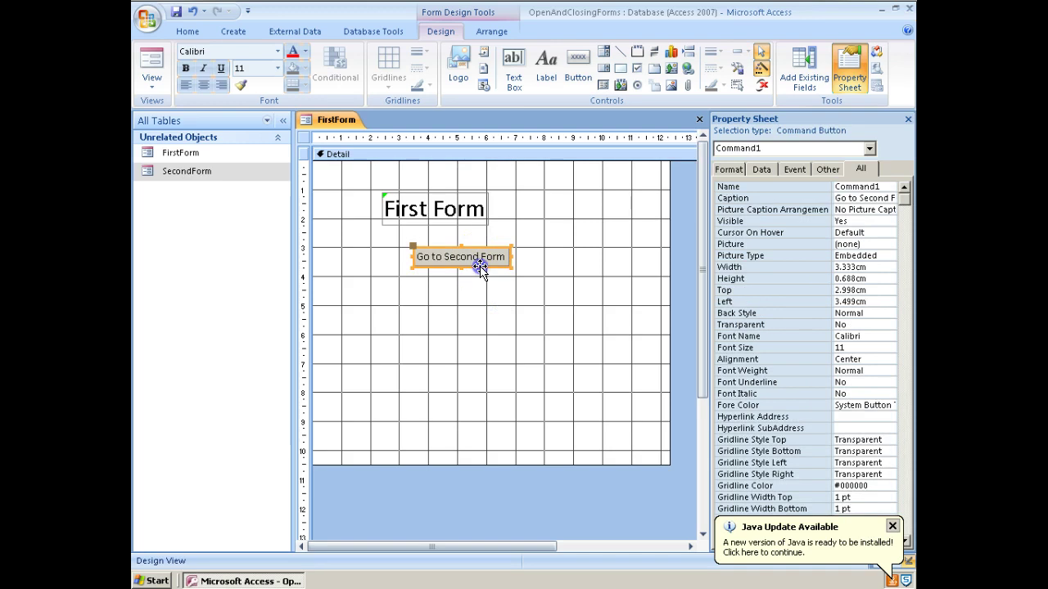
click(794, 172)
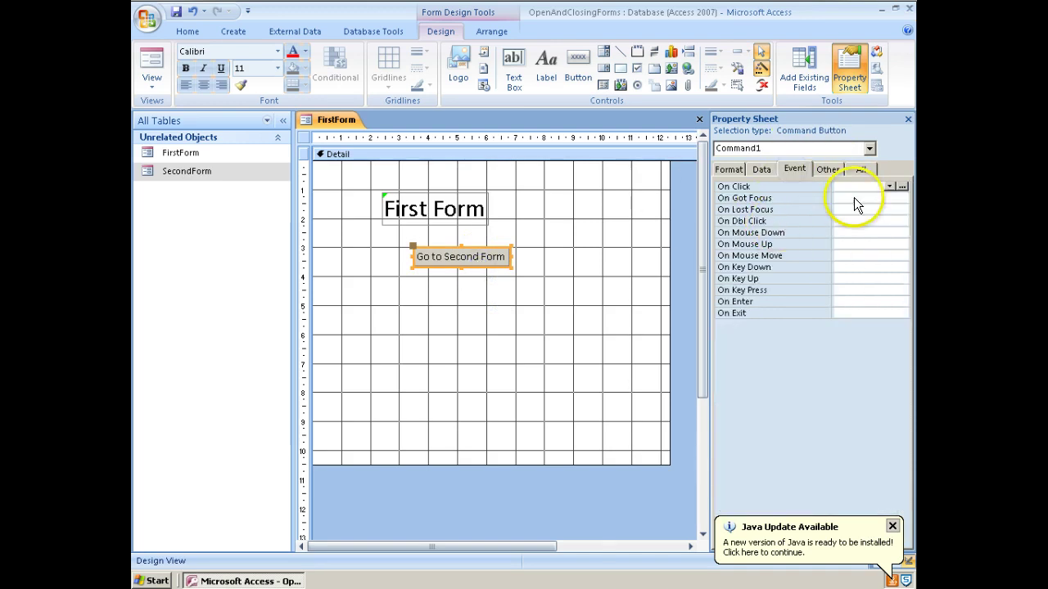
click(901, 188)
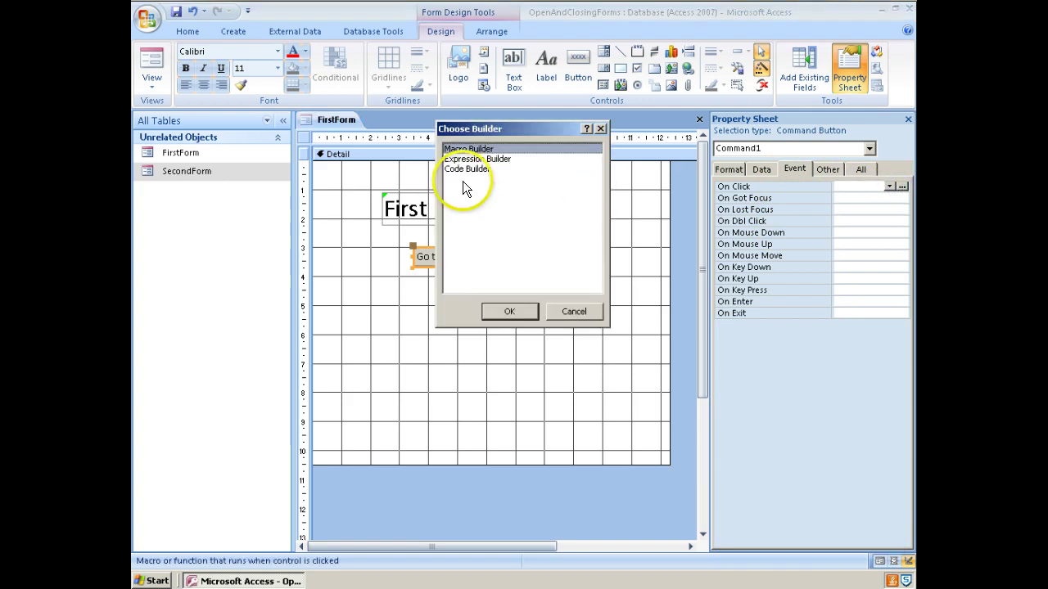
double_click(462, 170)
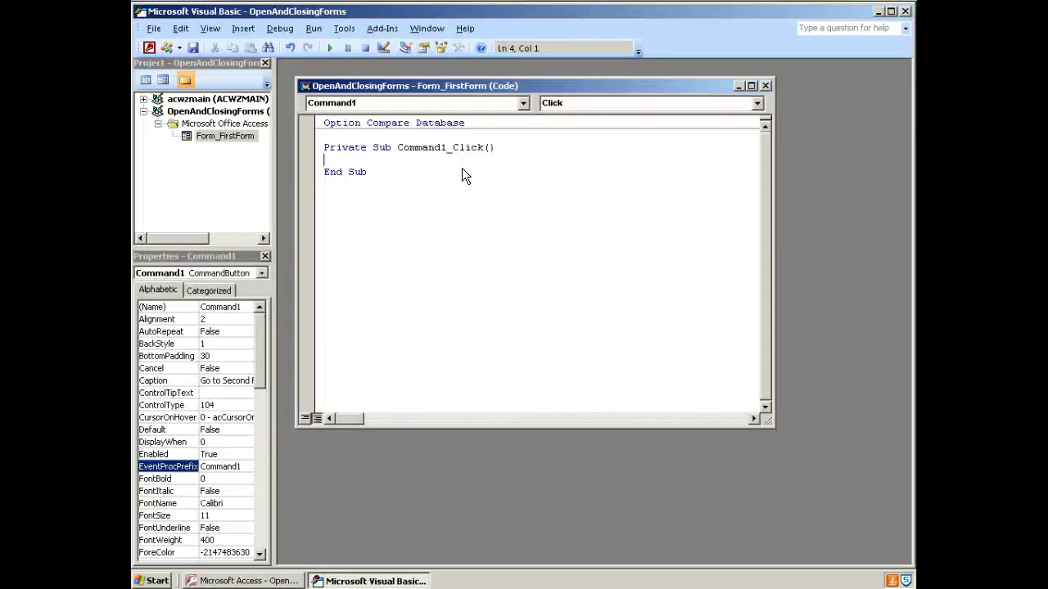
Write the statement DoCmd.Close acForm, Me.Name inside the Command1_Click procedure of FirstForm.
key(Return)
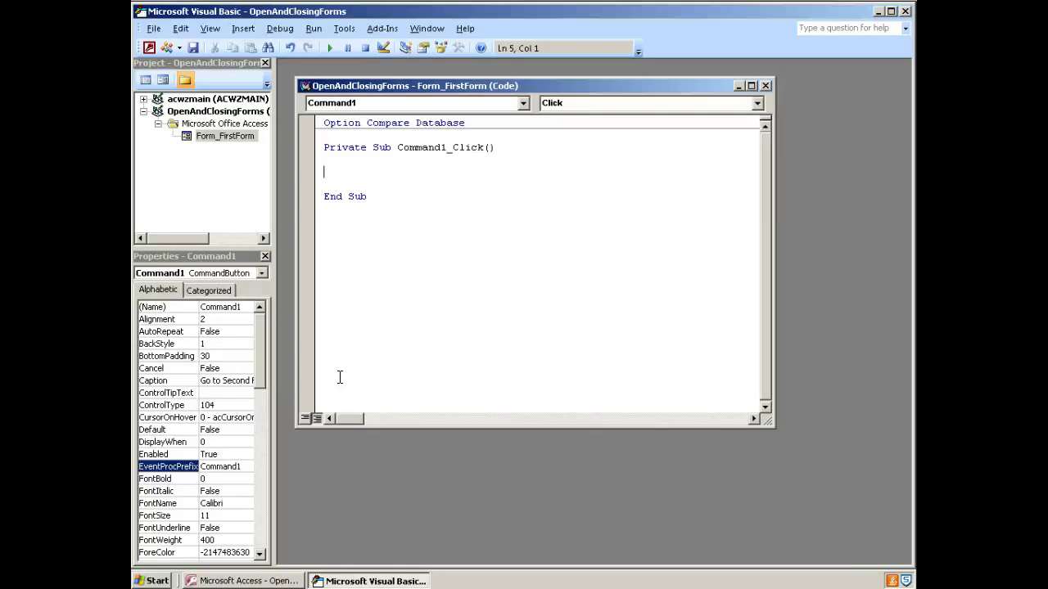
text(DoCmd.)
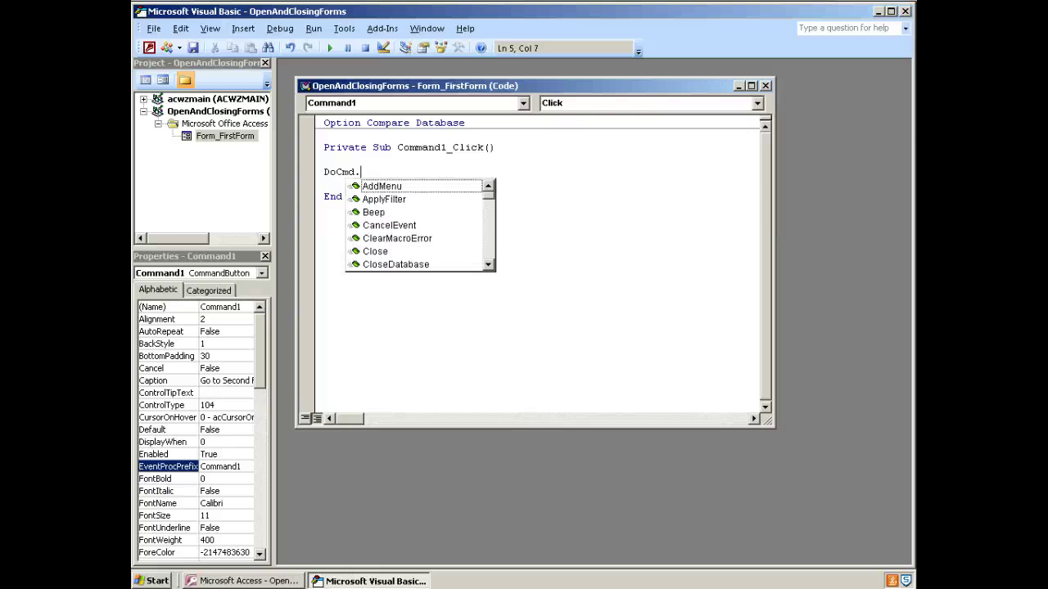
text(Clos)
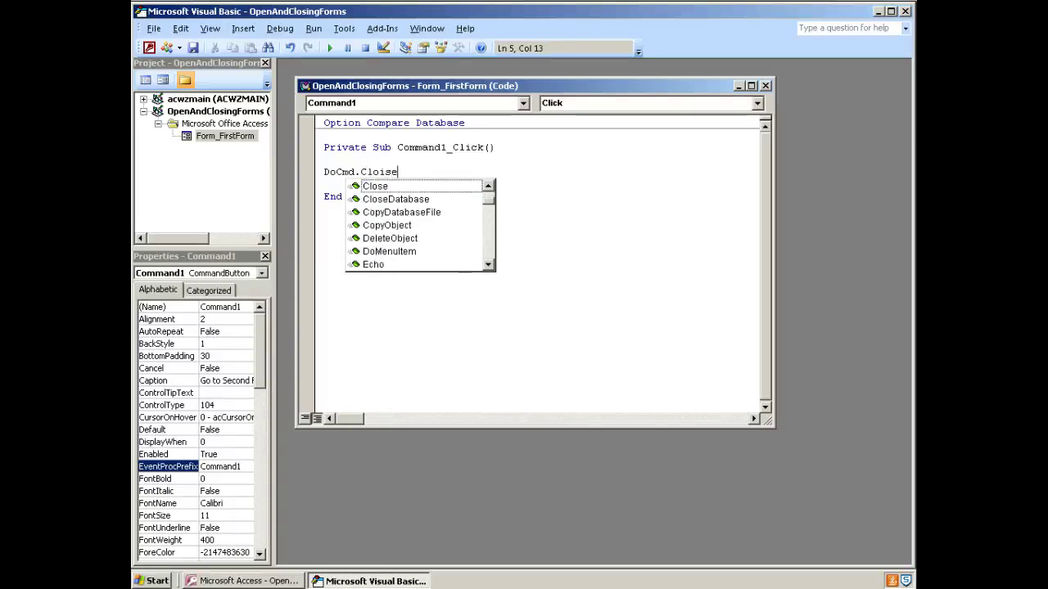
text(e)
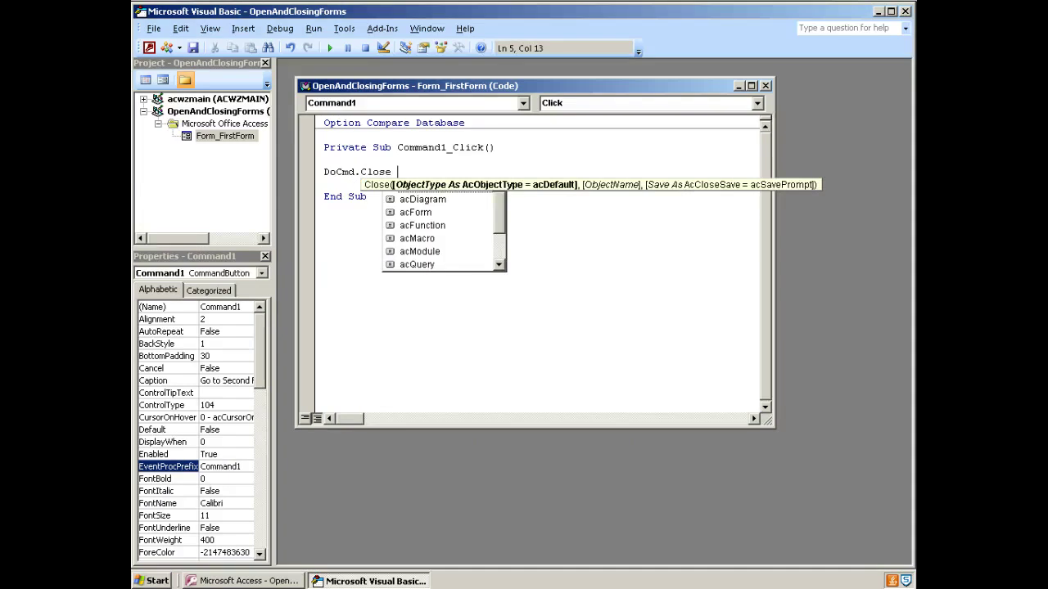
text( acForm)
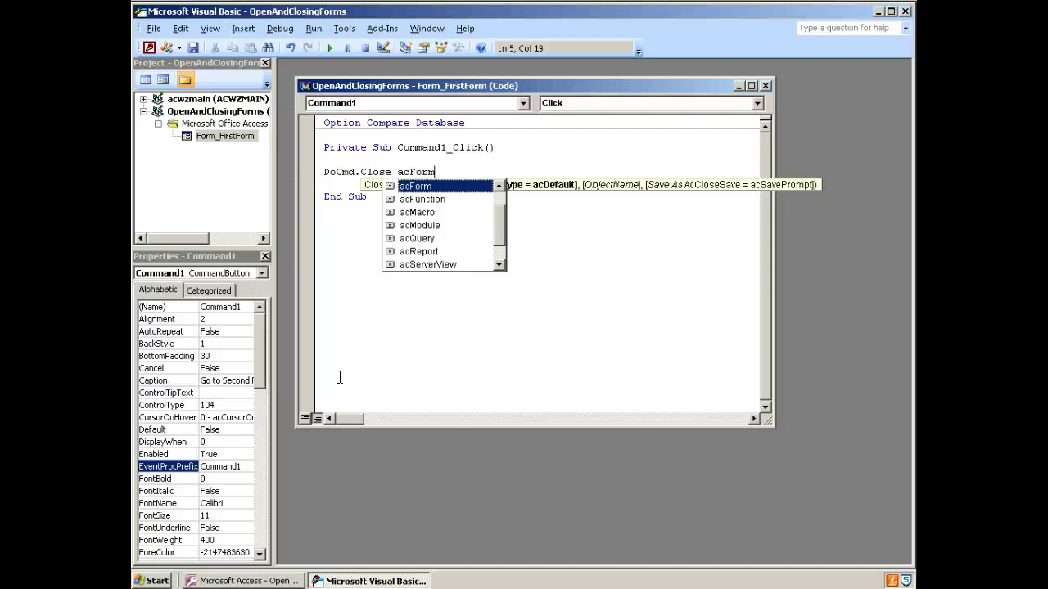
text(, )
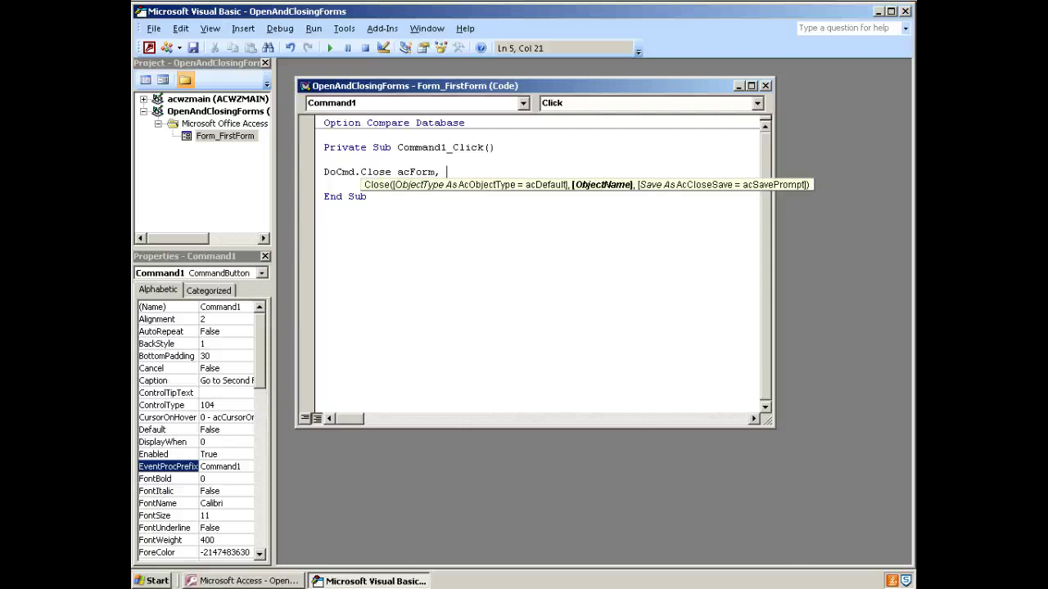
text(Me.Name)
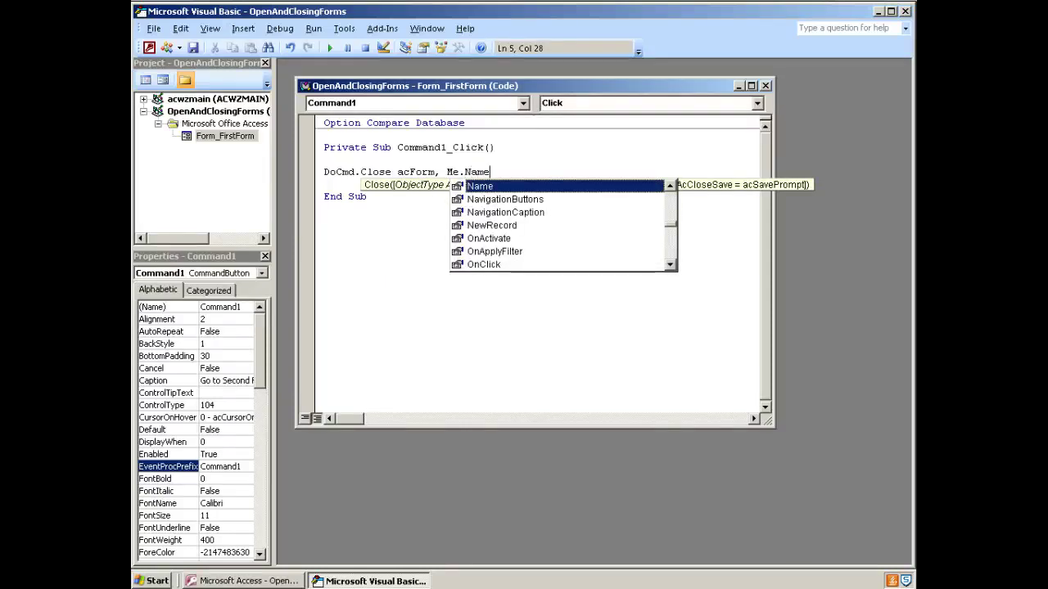
key(Escape)
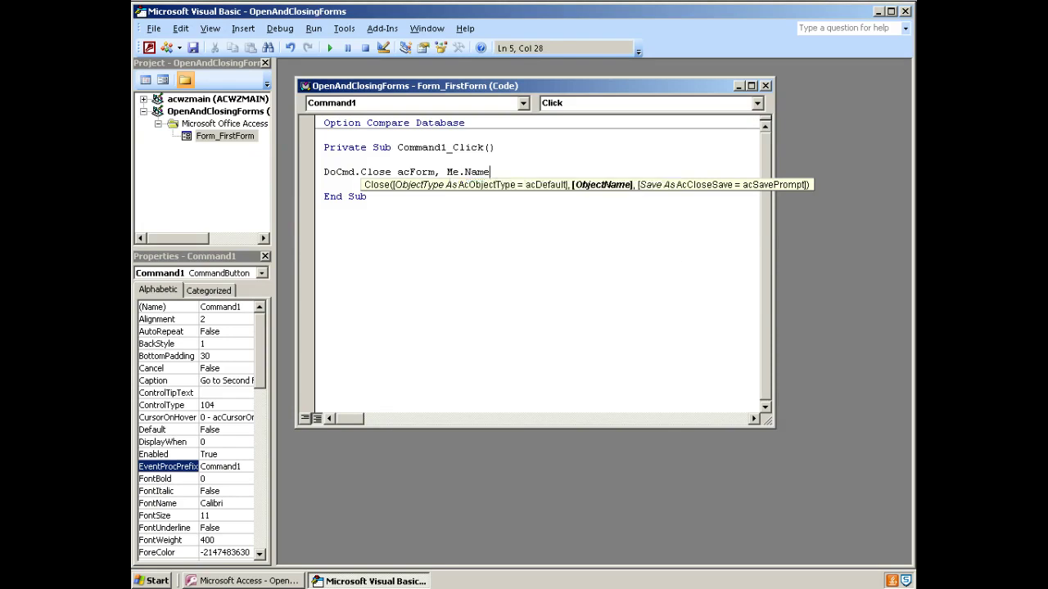
key(Escape)
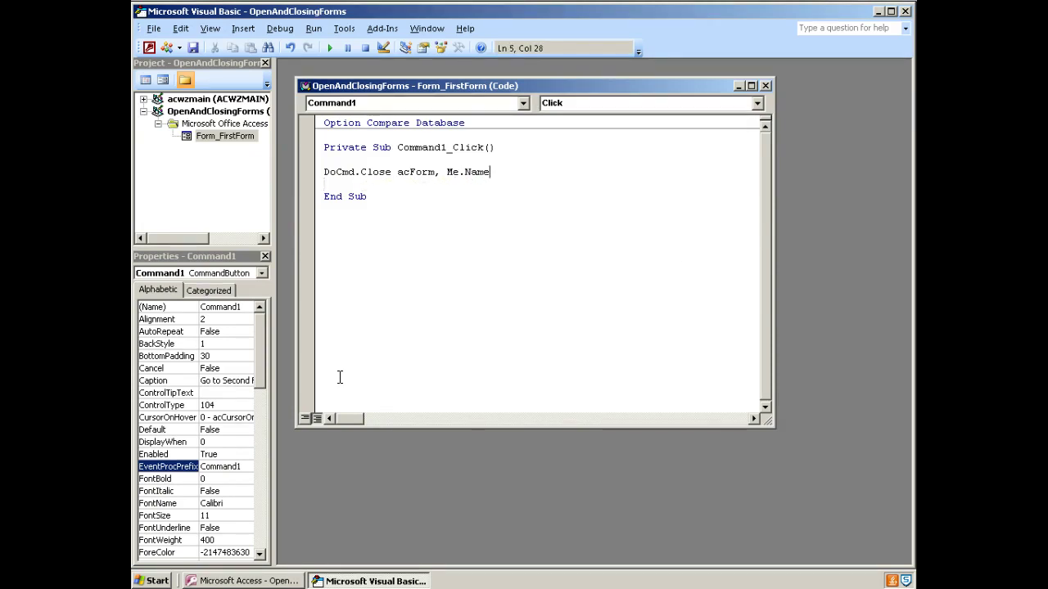
key(Return)
click(410, 172)
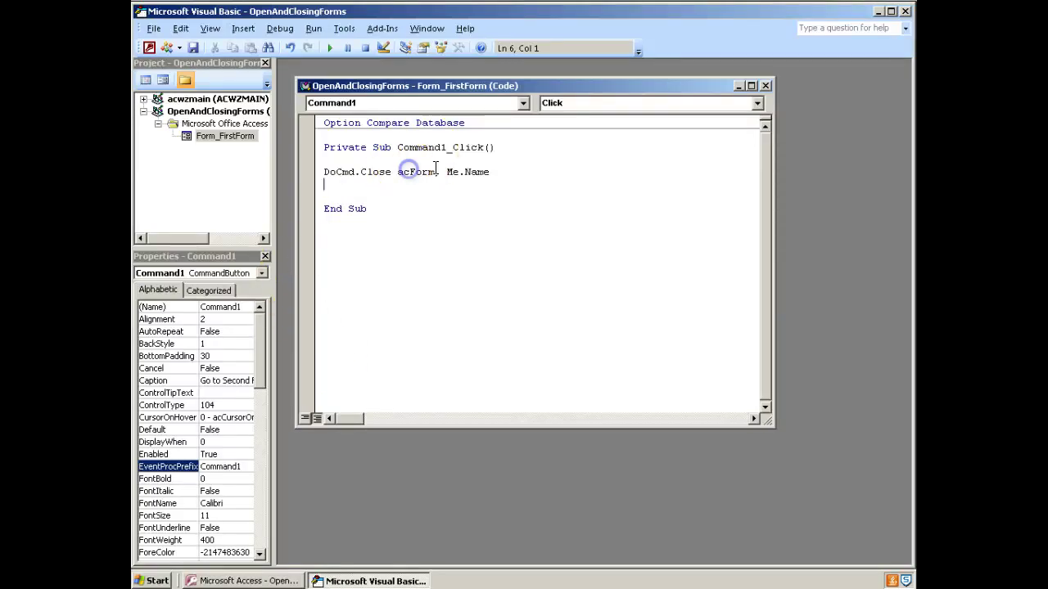
Add the statement DoCmd.OpenForm "SecondForm" below the Close line, checking the form's name in the Access database window.
click(352, 186)
text(DoCmd.)
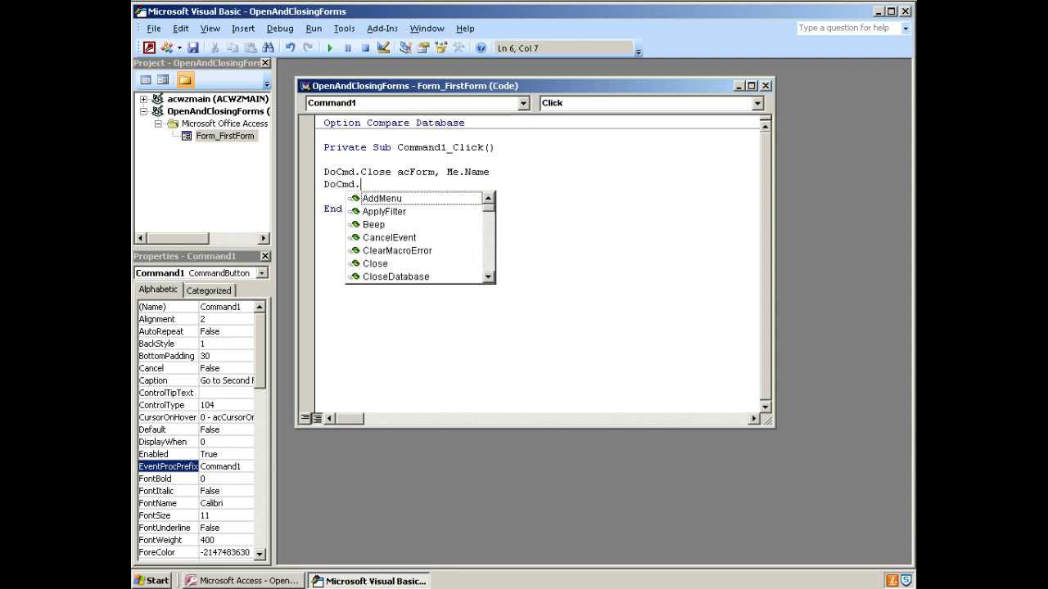
text(OpenForm)
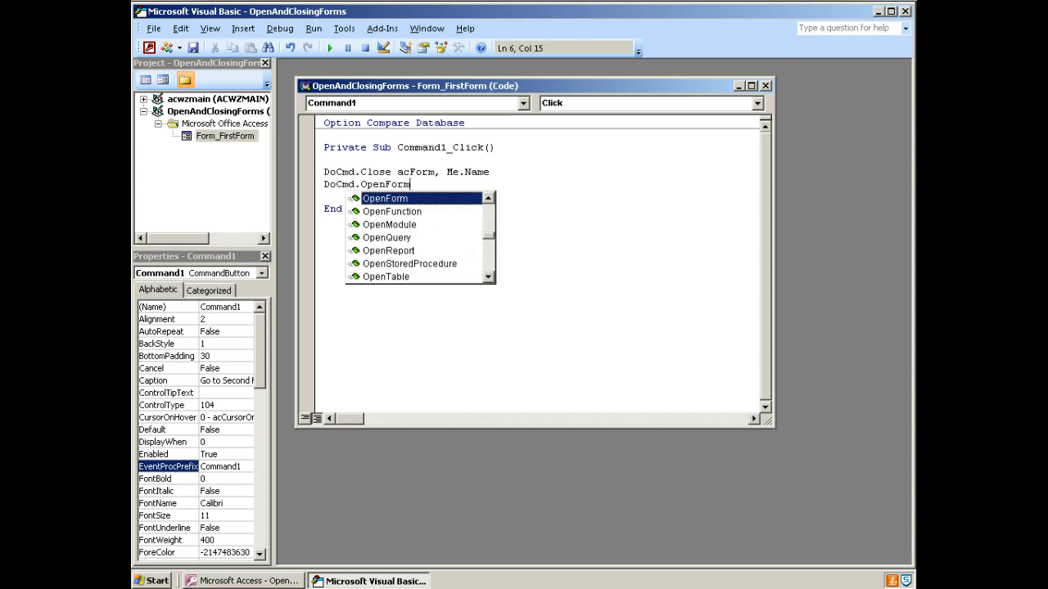
text( ")
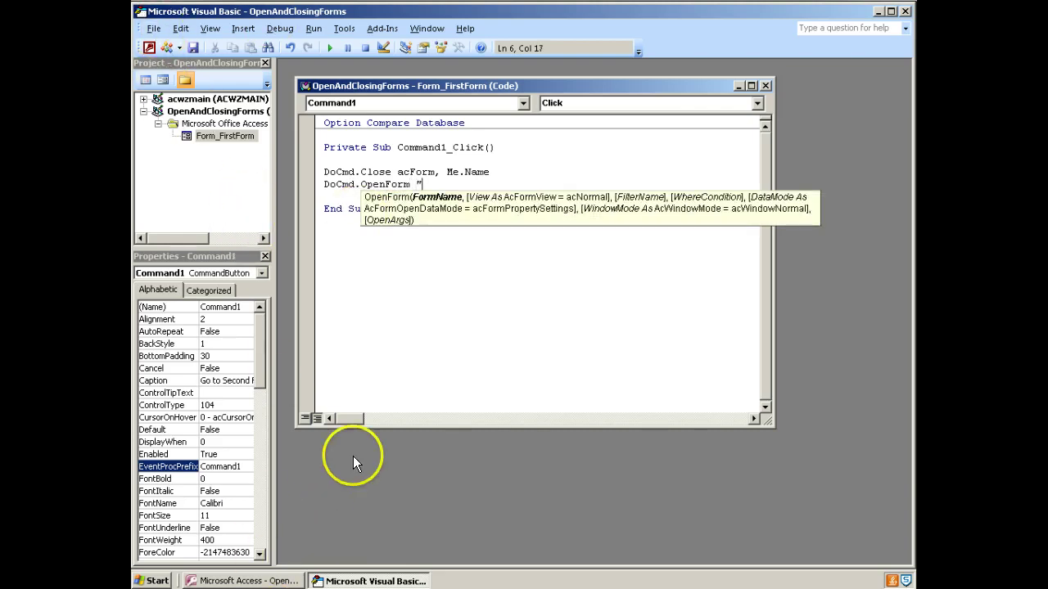
click(233, 581)
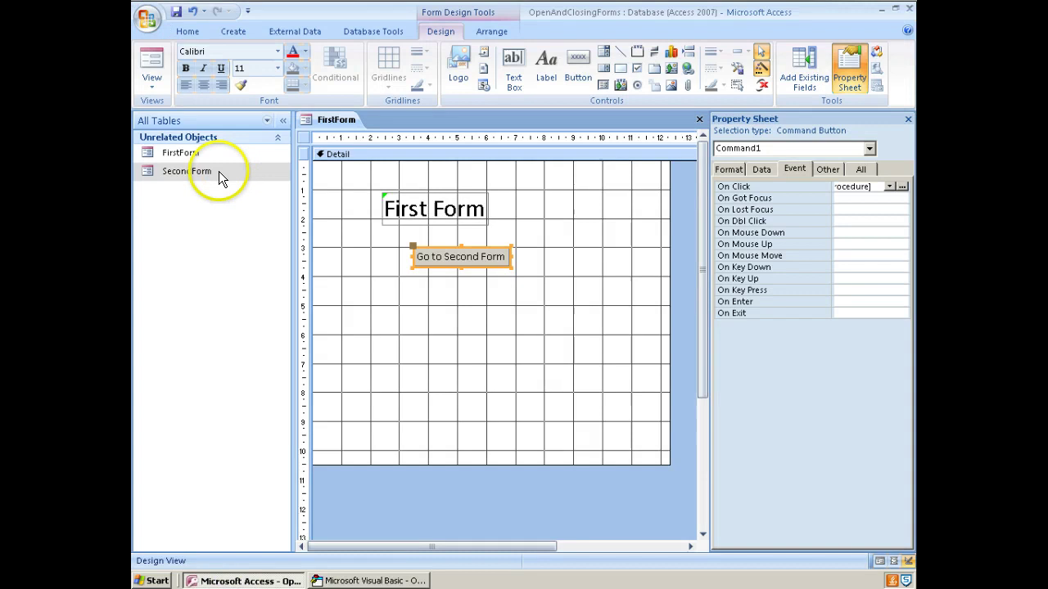
click(174, 175)
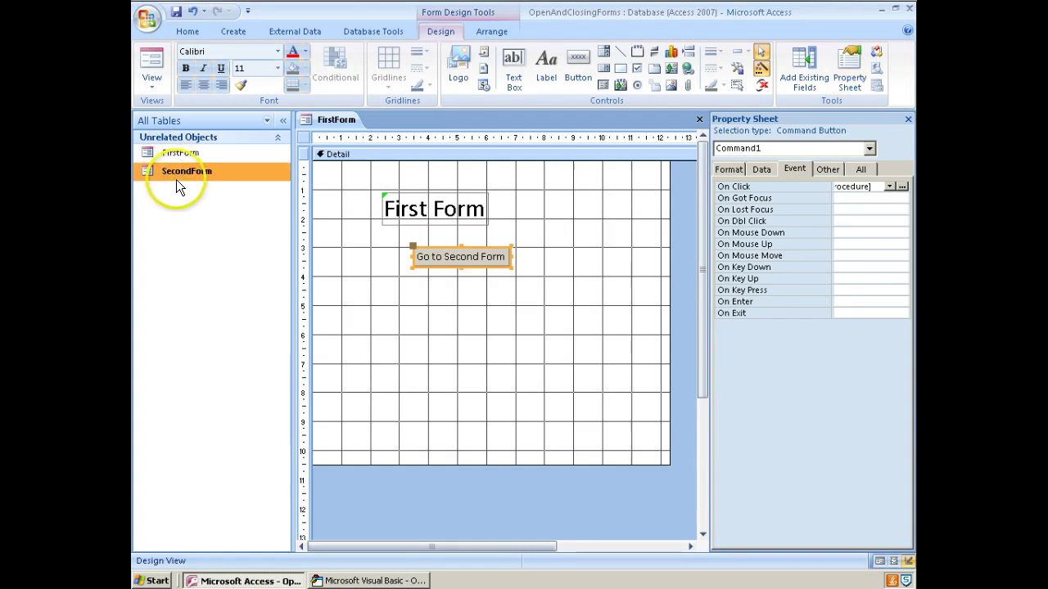
click(176, 180)
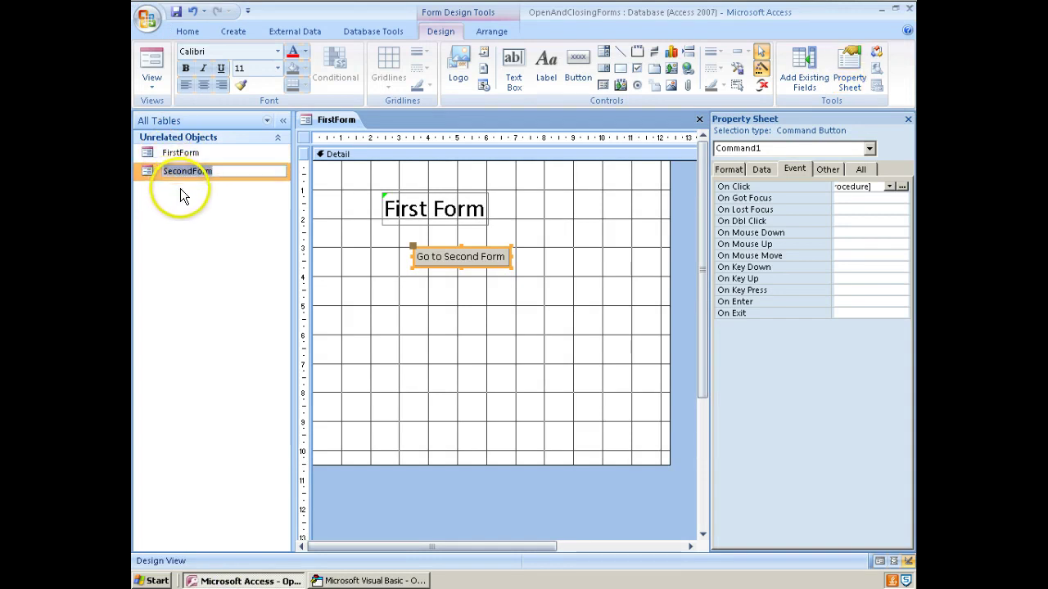
click(360, 580)
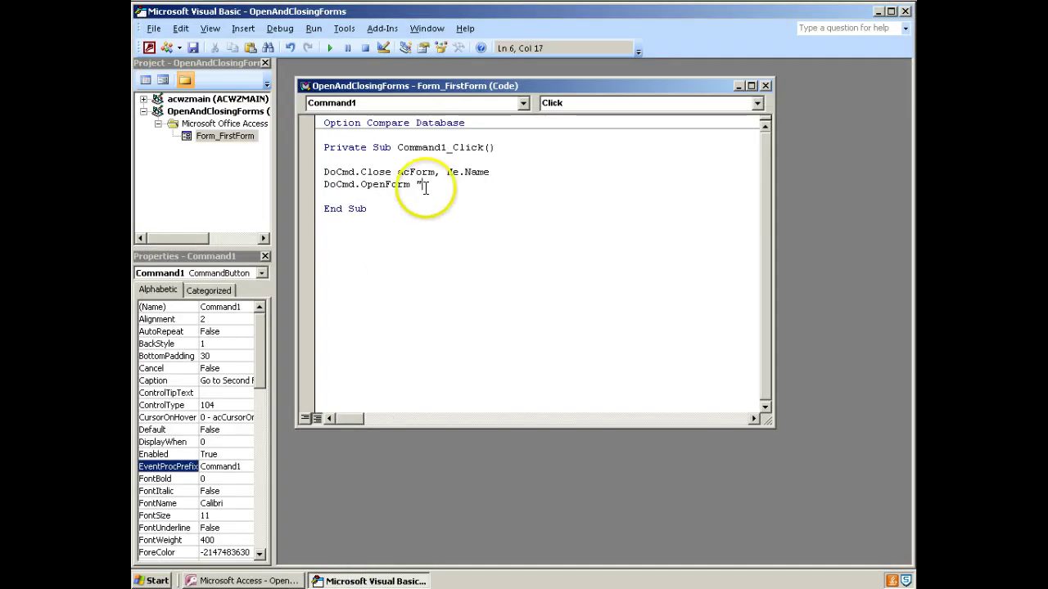
text(SecondForm")
key(Left)
key(BackSpace)
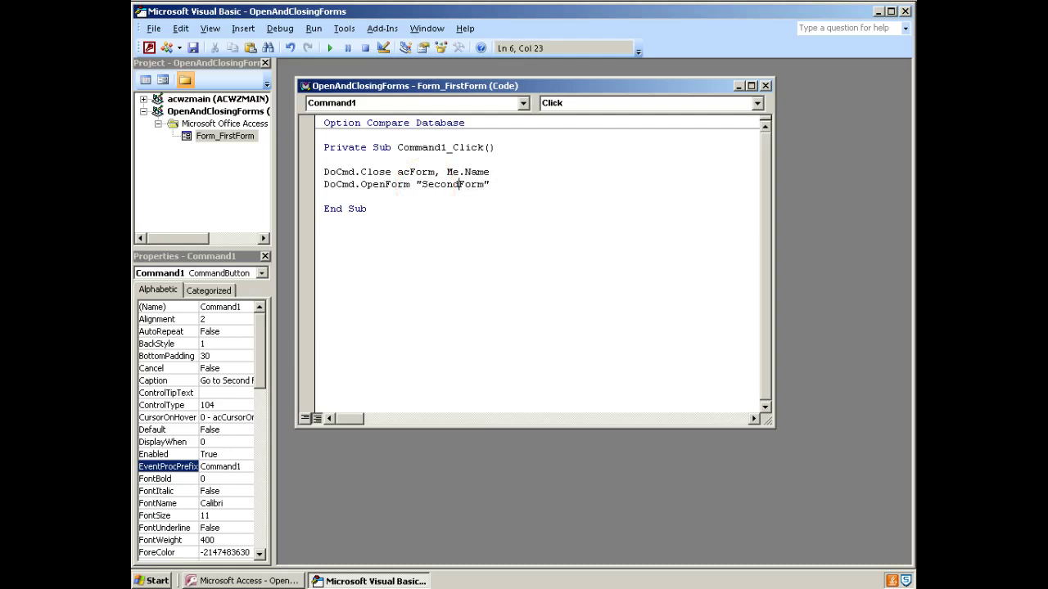
Save FirstForm's code and close the Visual Basic editor to return to Access.
click(417, 219)
click(190, 50)
click(460, 185)
click(906, 11)
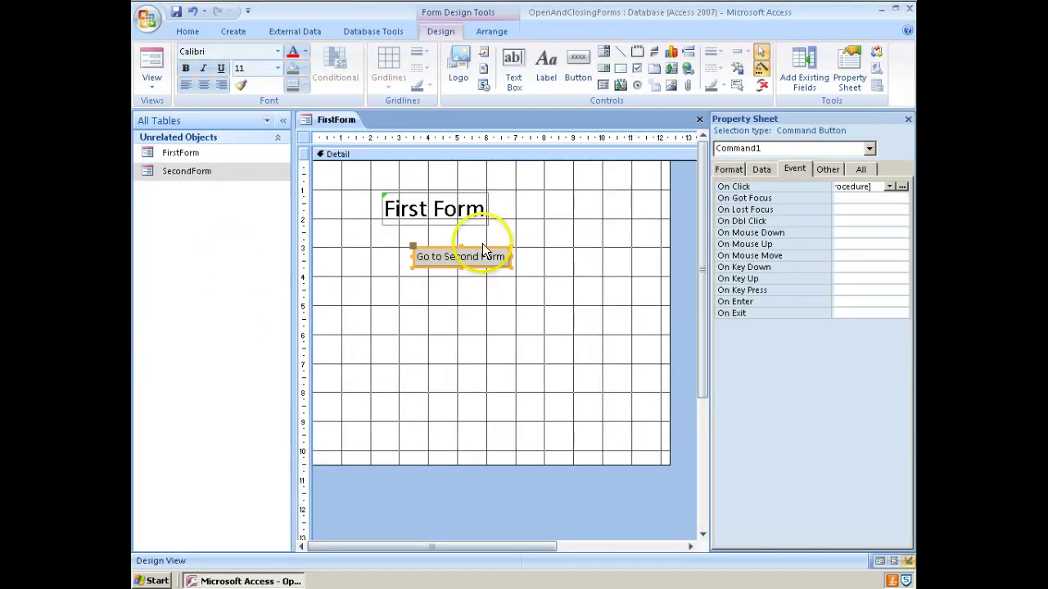
Reopen the click procedure of FirstForm's button in the Visual Basic editor and copy its two DoCmd lines.
click(192, 171)
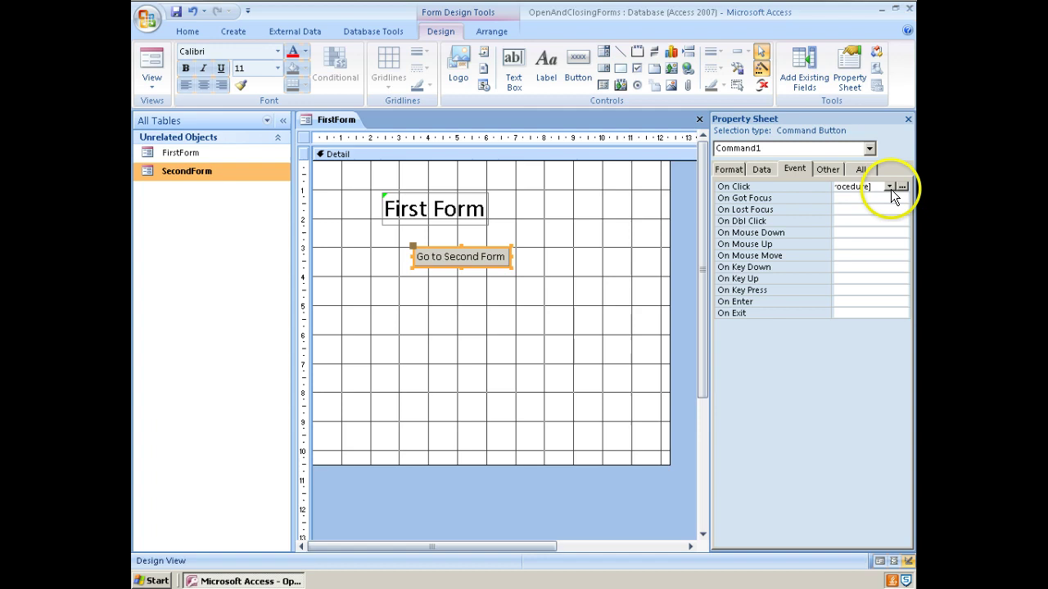
click(419, 243)
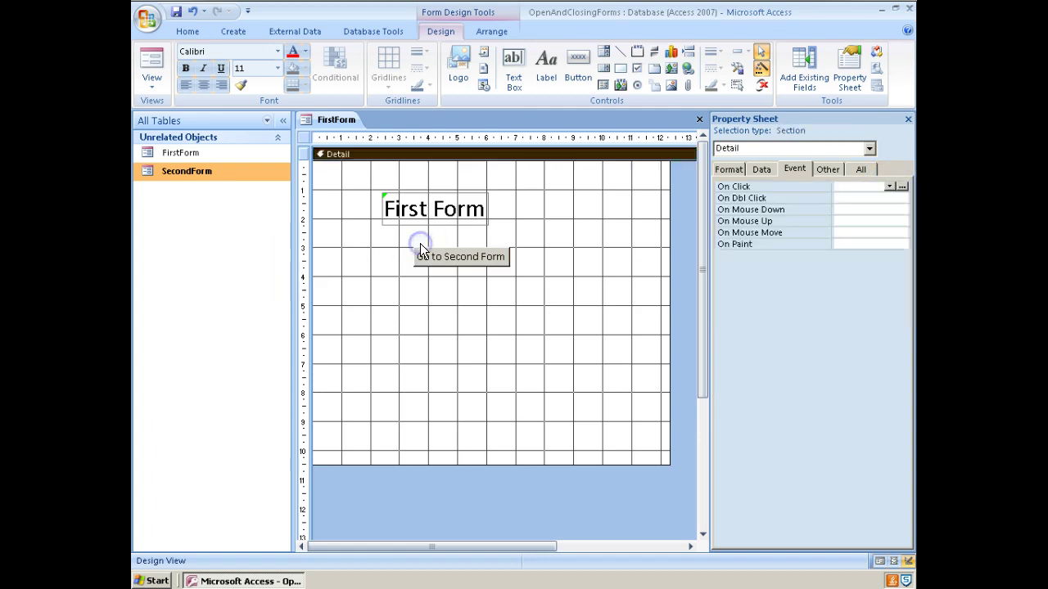
click(446, 260)
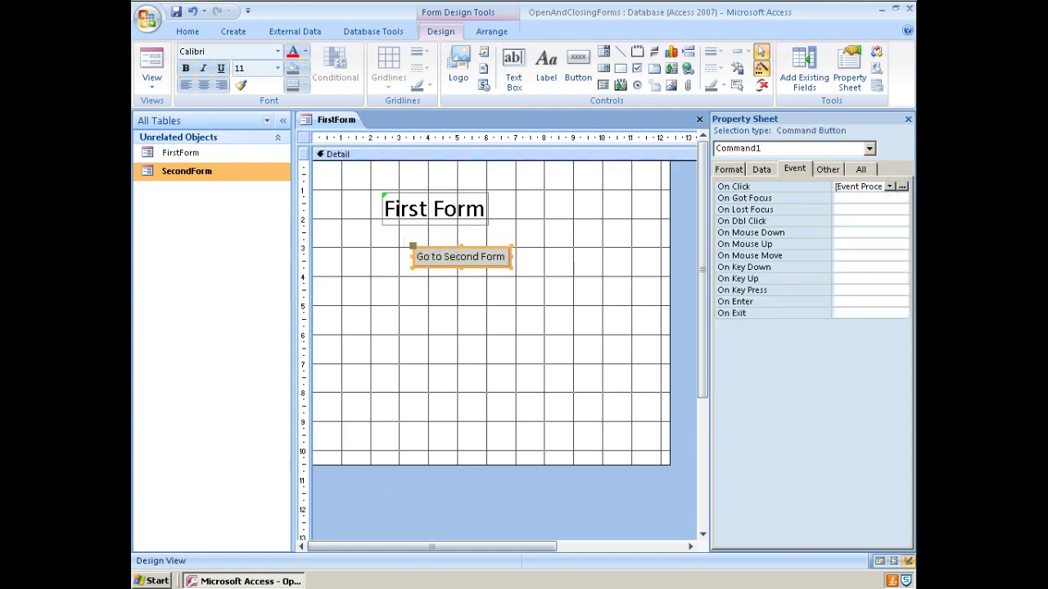
key(alt+F11)
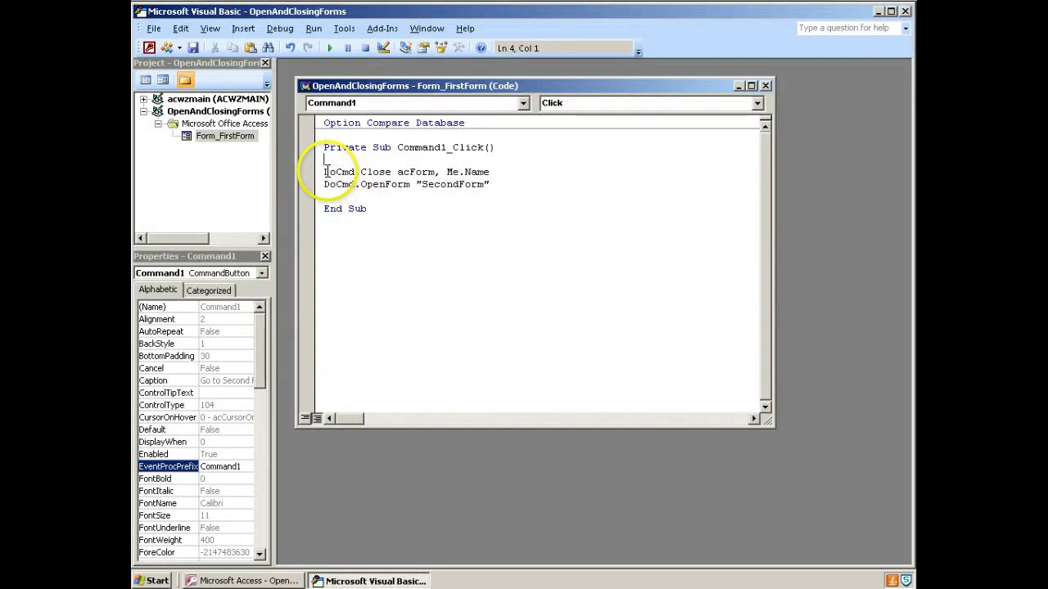
drag(324, 172, 496, 186)
key(ctrl+c)
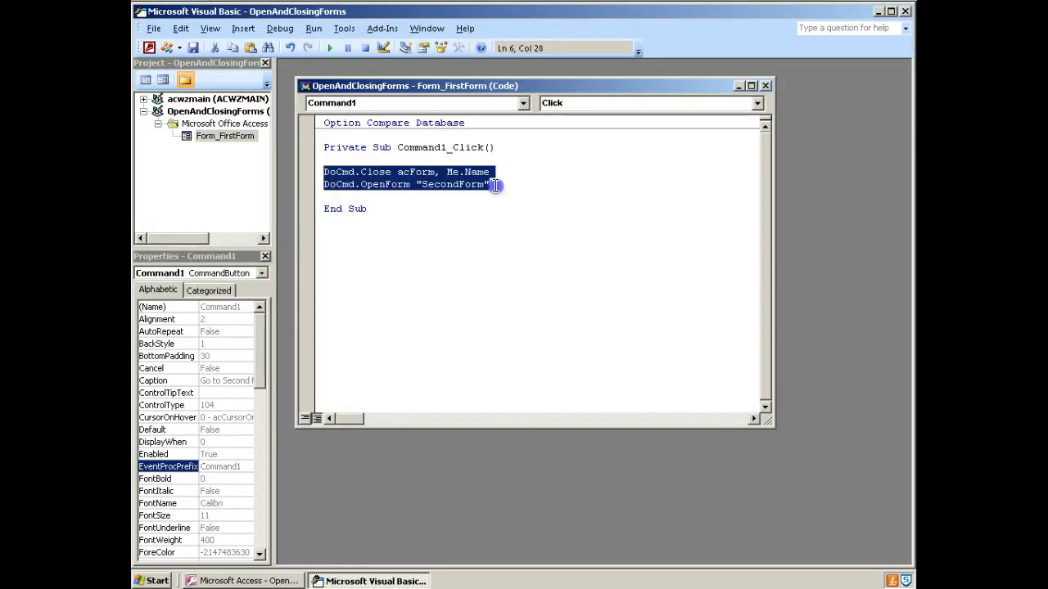
Return to Access and open SecondForm in Design View.
click(878, 13)
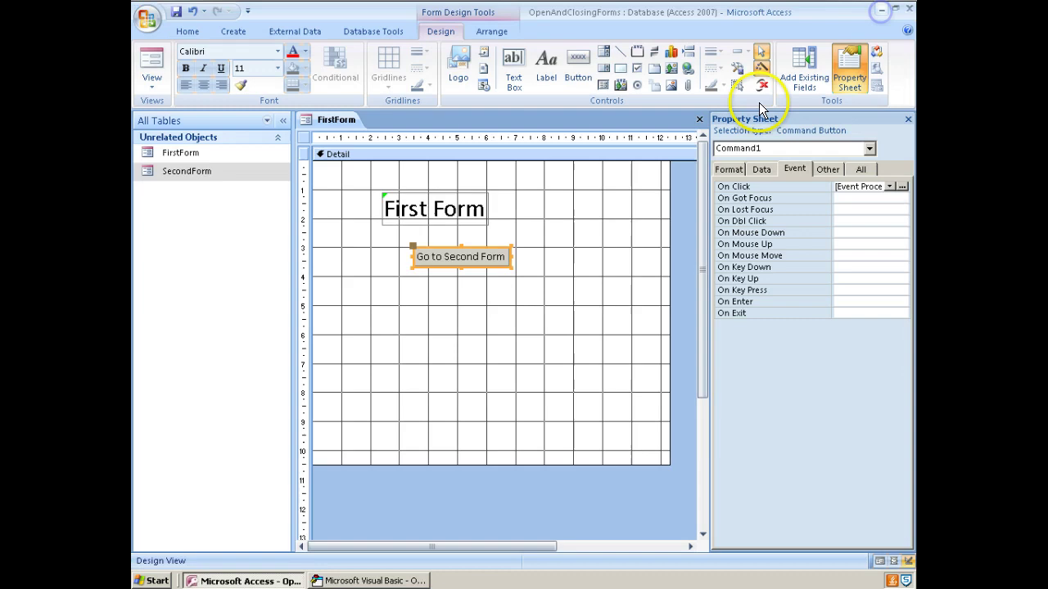
double_click(191, 173)
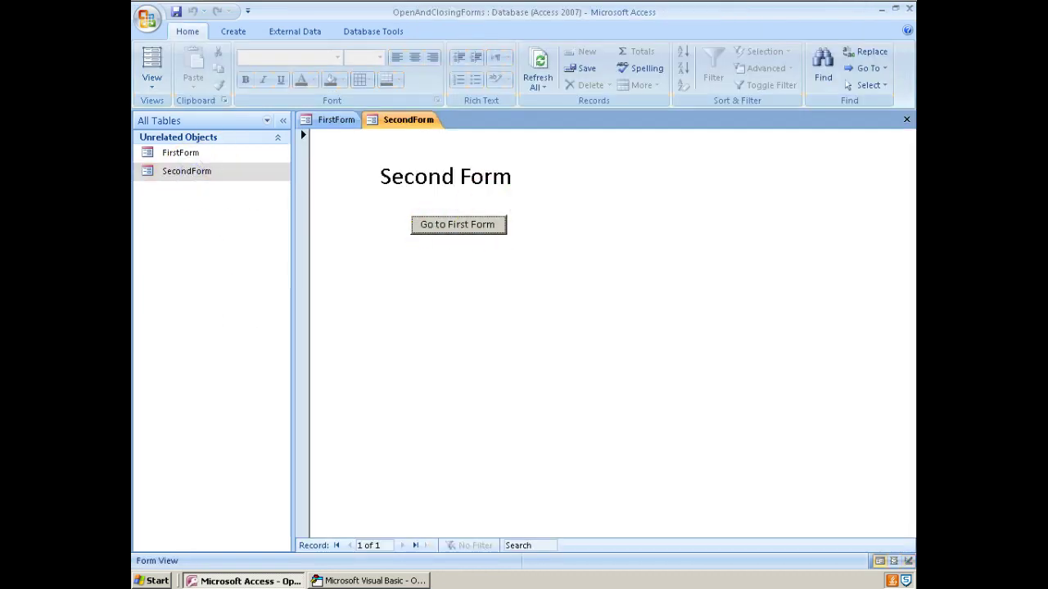
click(151, 78)
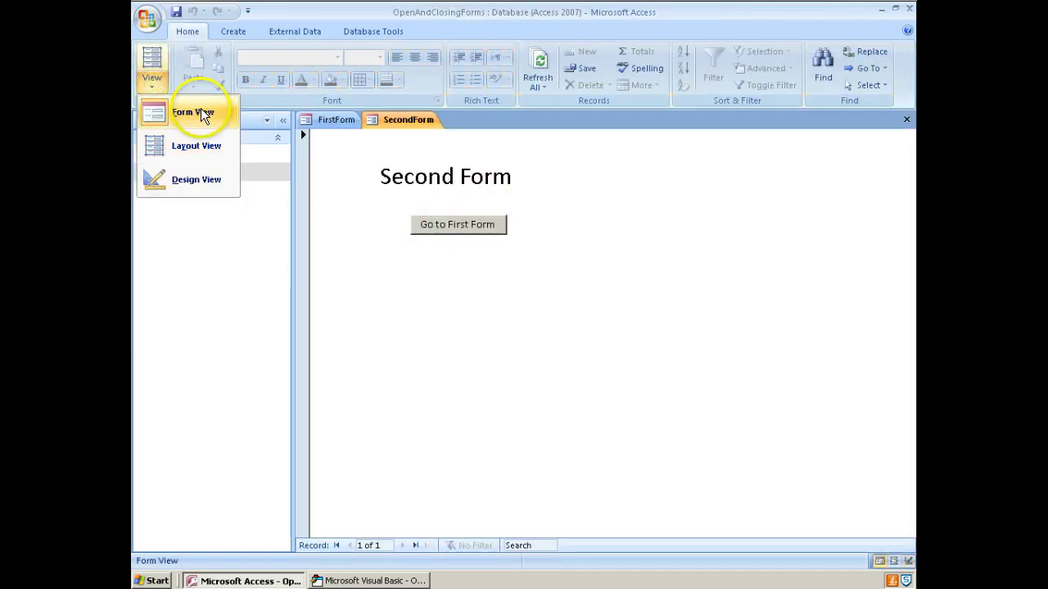
click(186, 181)
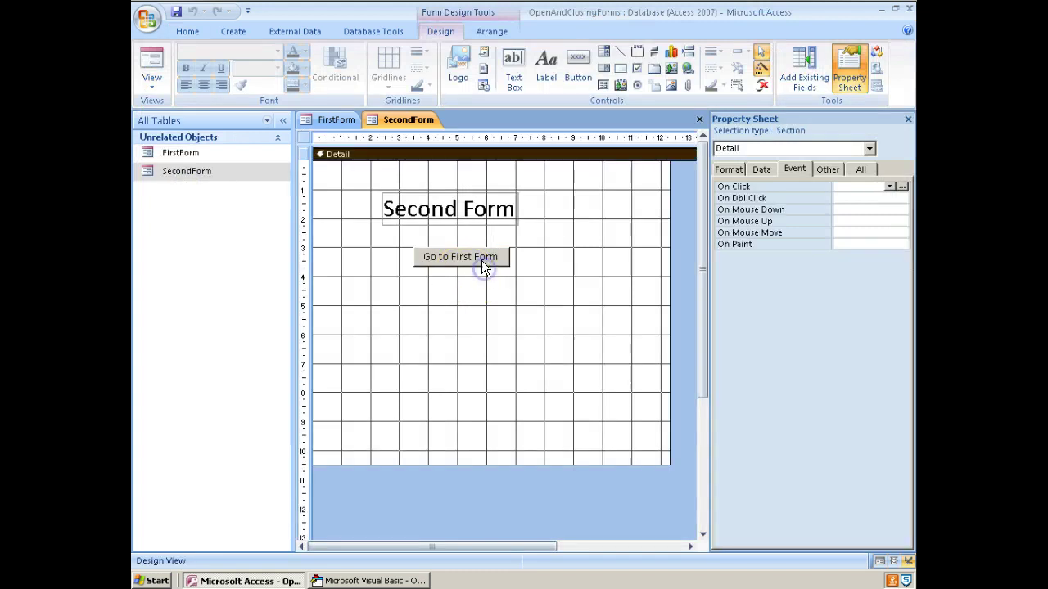
Create an On Click code procedure for SecondForm's "Go to First Form" button and paste the two copied DoCmd lines into it.
click(482, 262)
click(795, 168)
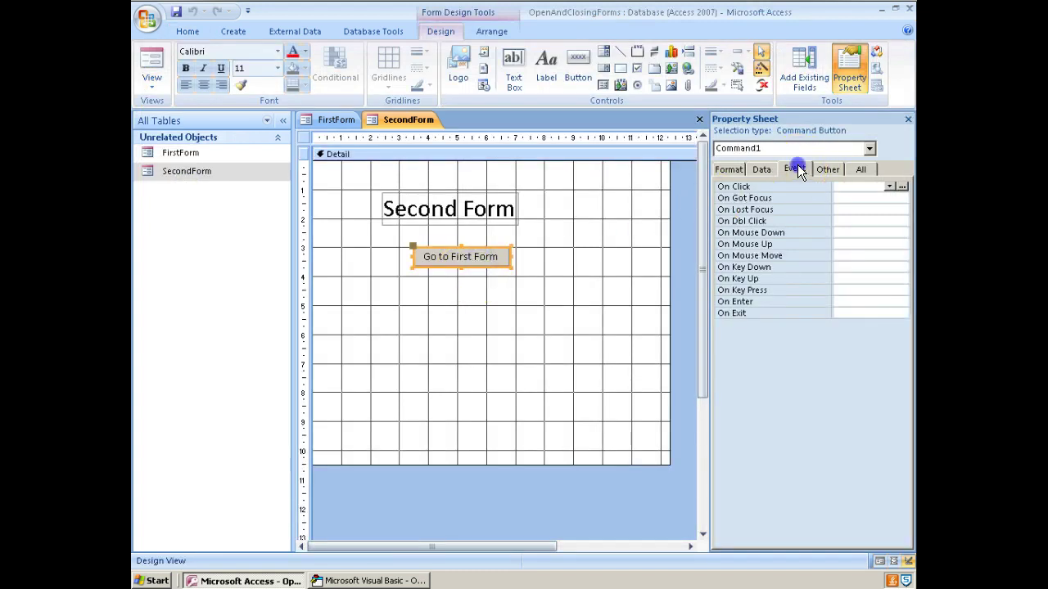
click(902, 186)
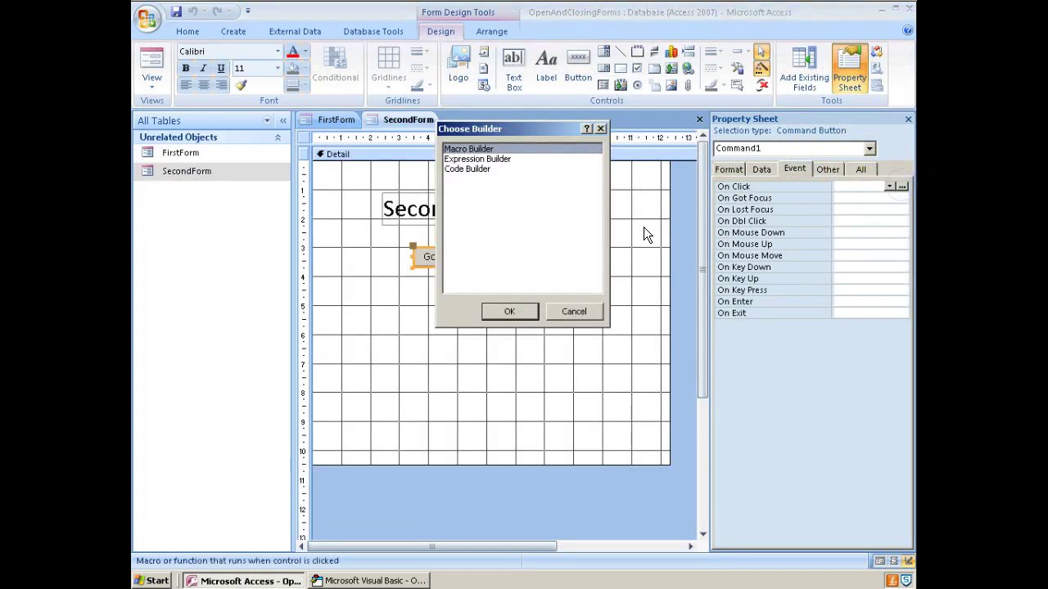
double_click(466, 170)
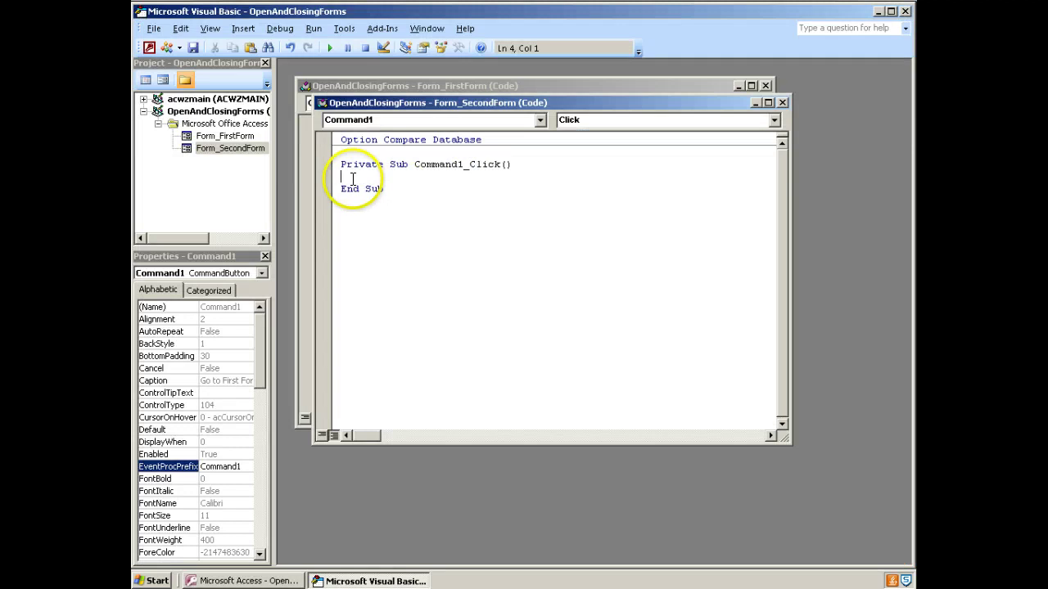
key(Return)
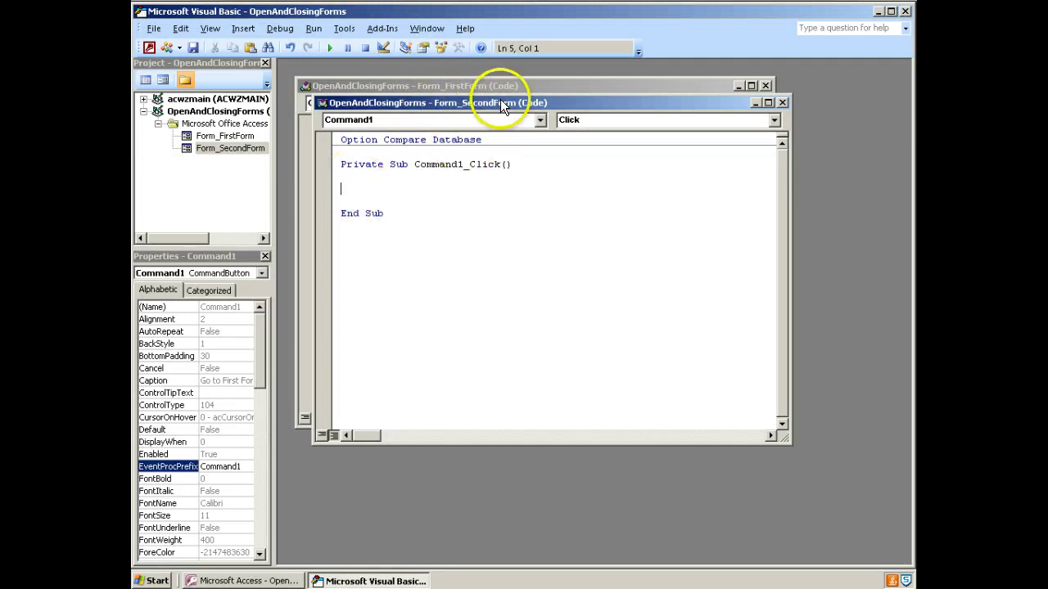
key(ctrl+v)
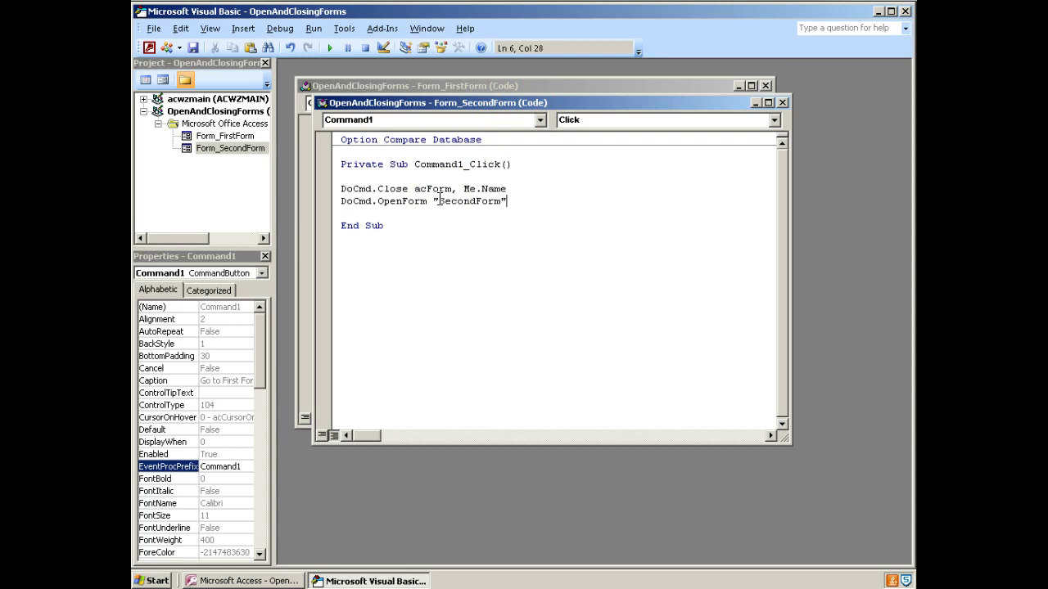
Change the form name in the pasted DoCmd.OpenForm statement to "FirstForm".
key(Left)
key(Left)
key(Left)
key(Left)
key(shift+Left)
key(shift+Left)
key(shift+Left)
key(shift+Left)
key(shift+Left)
key(shift+Left)
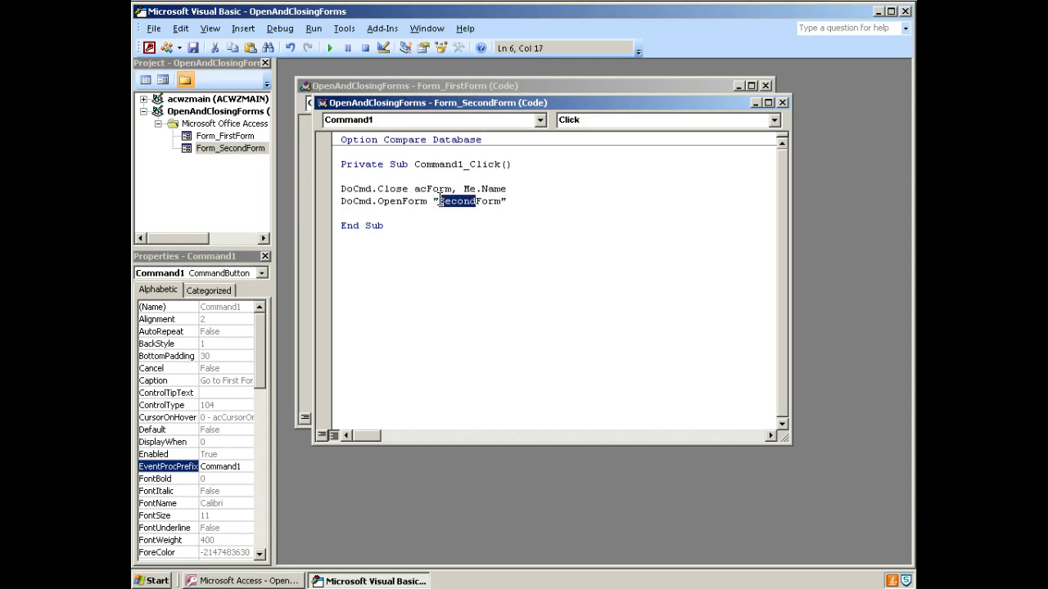
text(First)
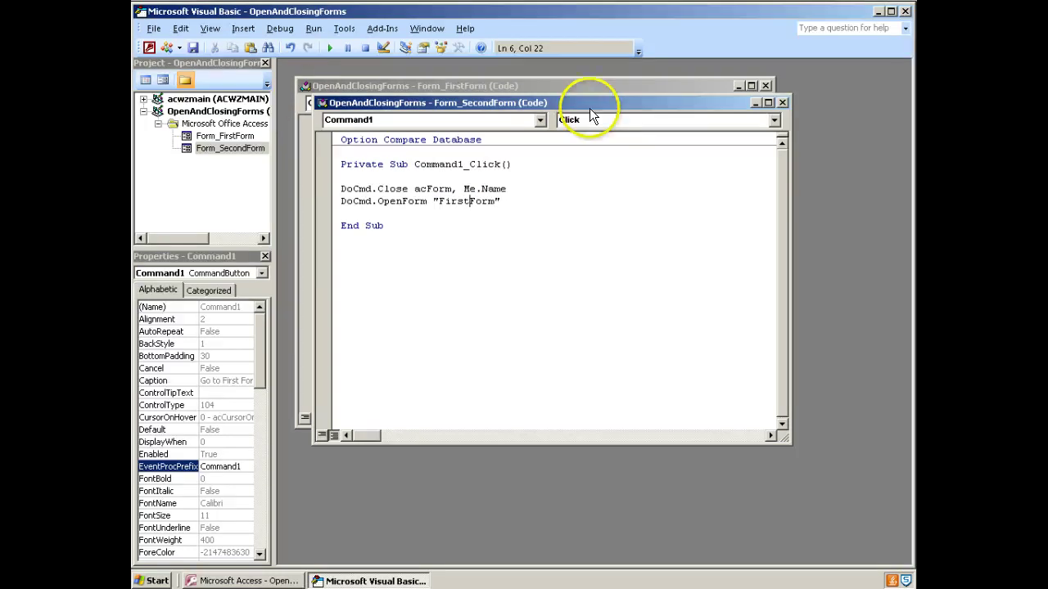
Save the changes to FirstForm and SecondForm and close the Visual Basic editor.
click(195, 49)
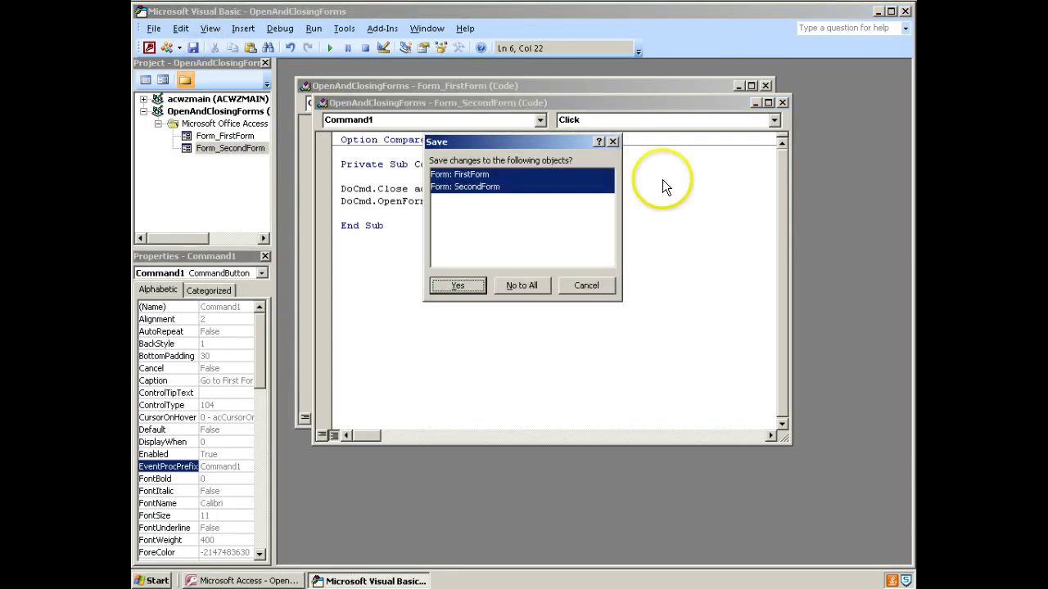
click(459, 286)
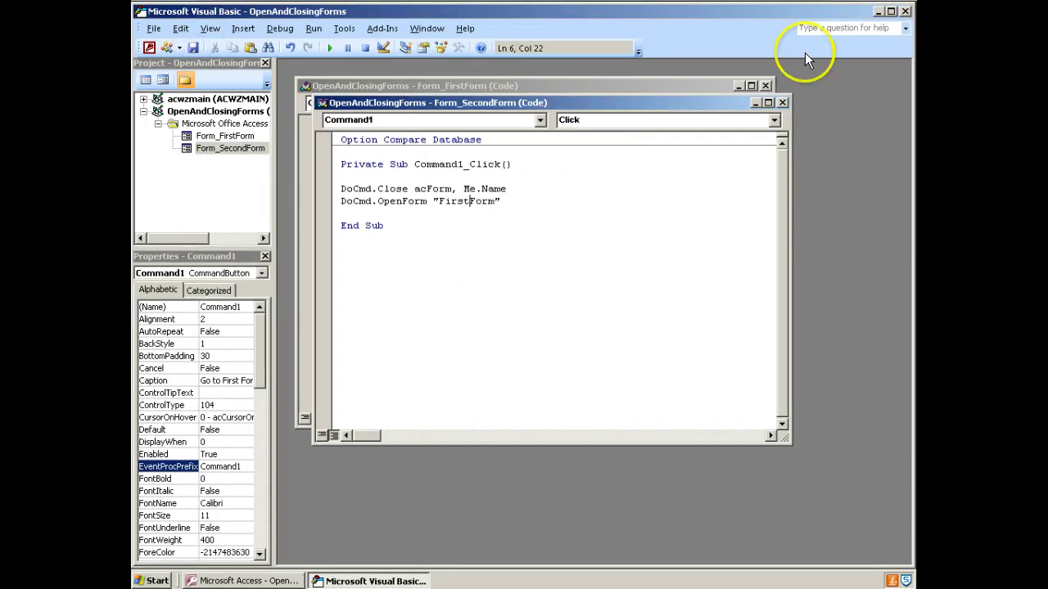
click(903, 12)
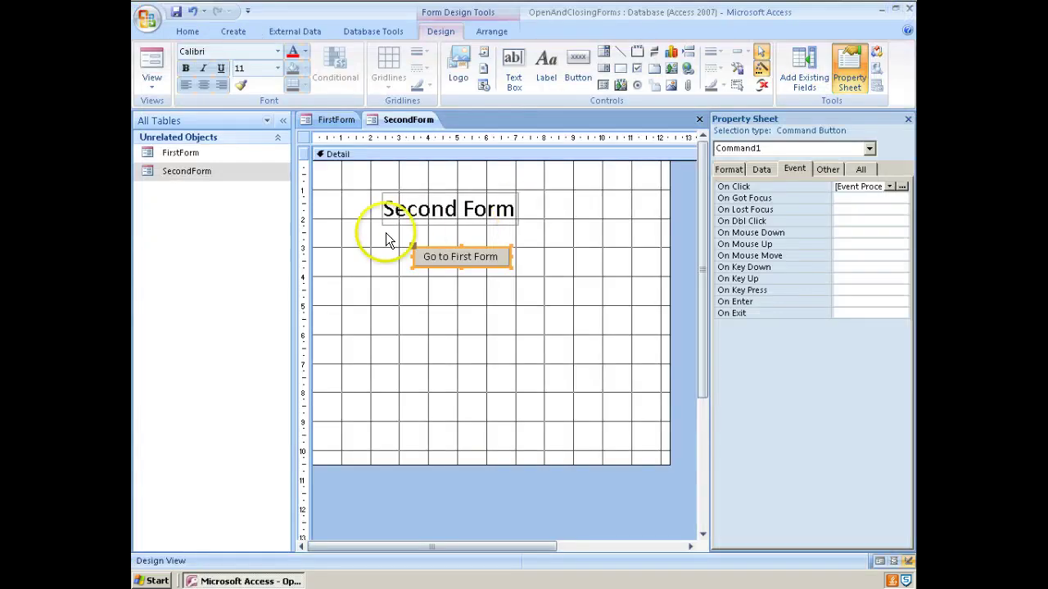
Close both forms open in Design View and open FirstForm in Form View.
click(698, 119)
click(695, 117)
double_click(201, 152)
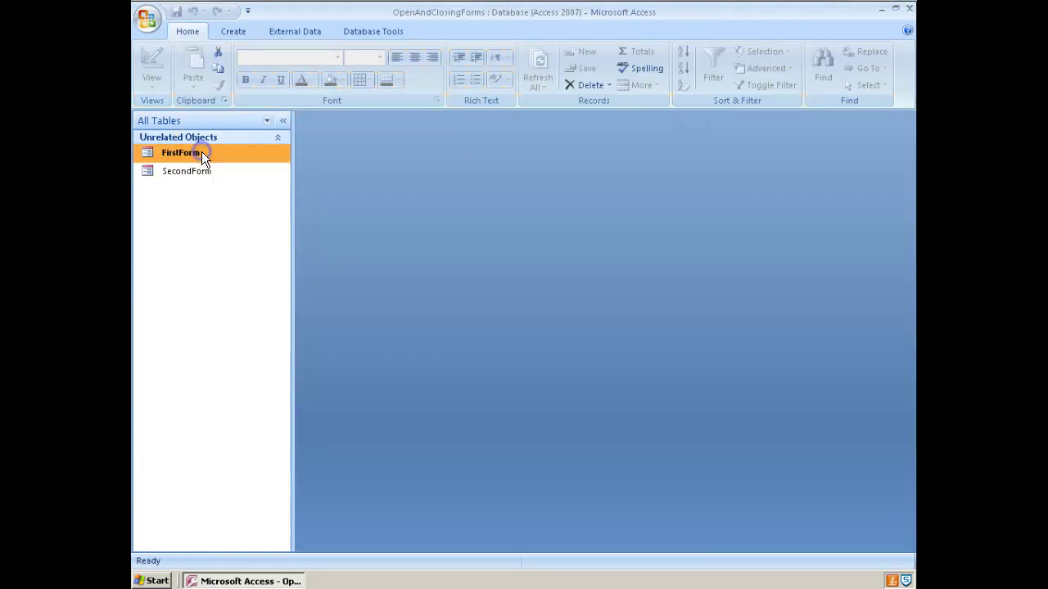
Test the navigation buttons by switching back and forth between FirstForm and SecondForm several times.
click(477, 226)
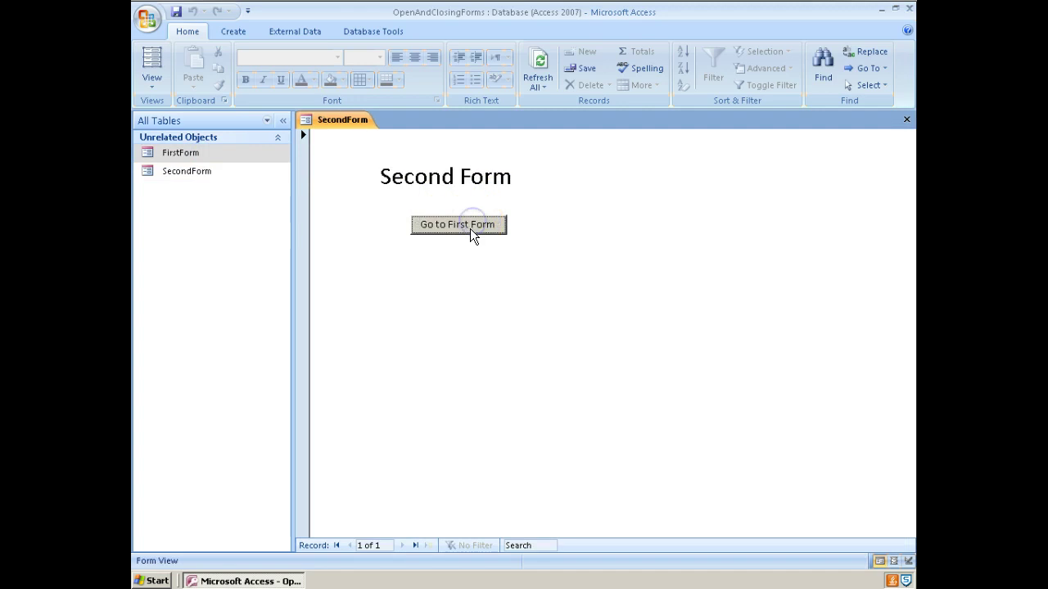
click(450, 227)
click(458, 233)
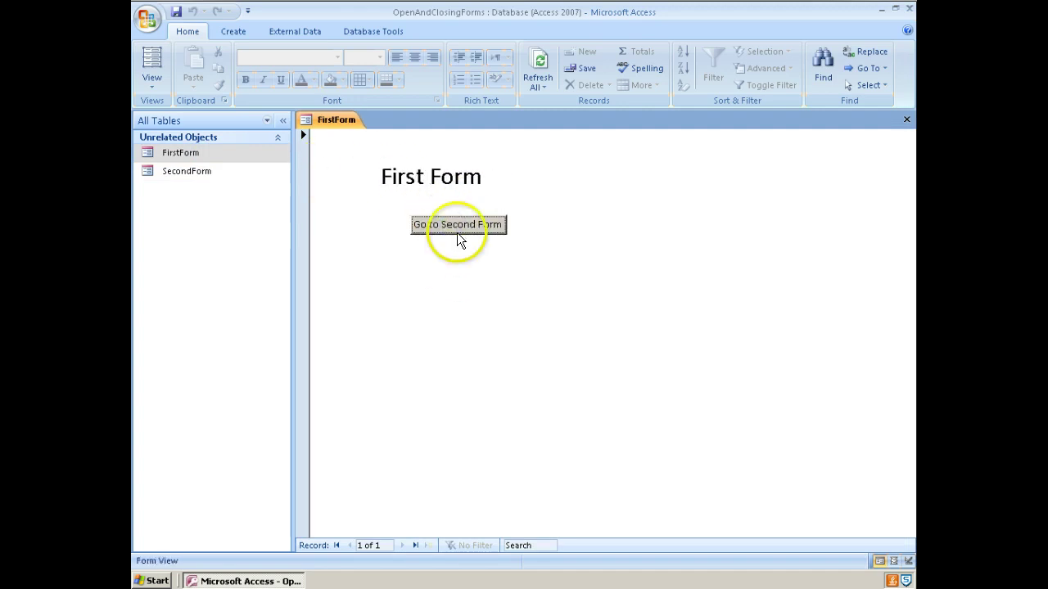
click(452, 233)
click(452, 233)
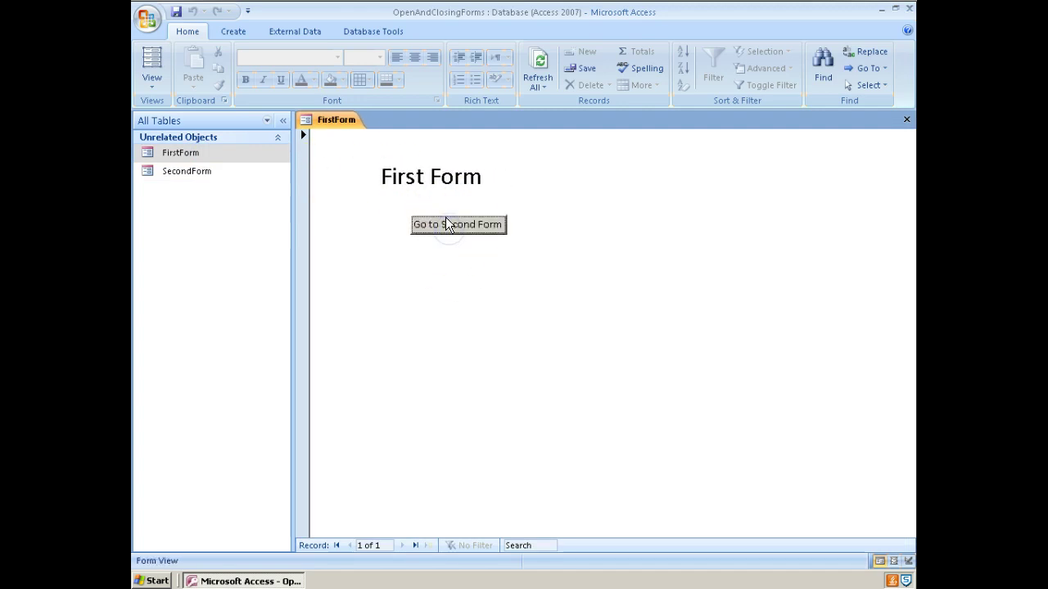